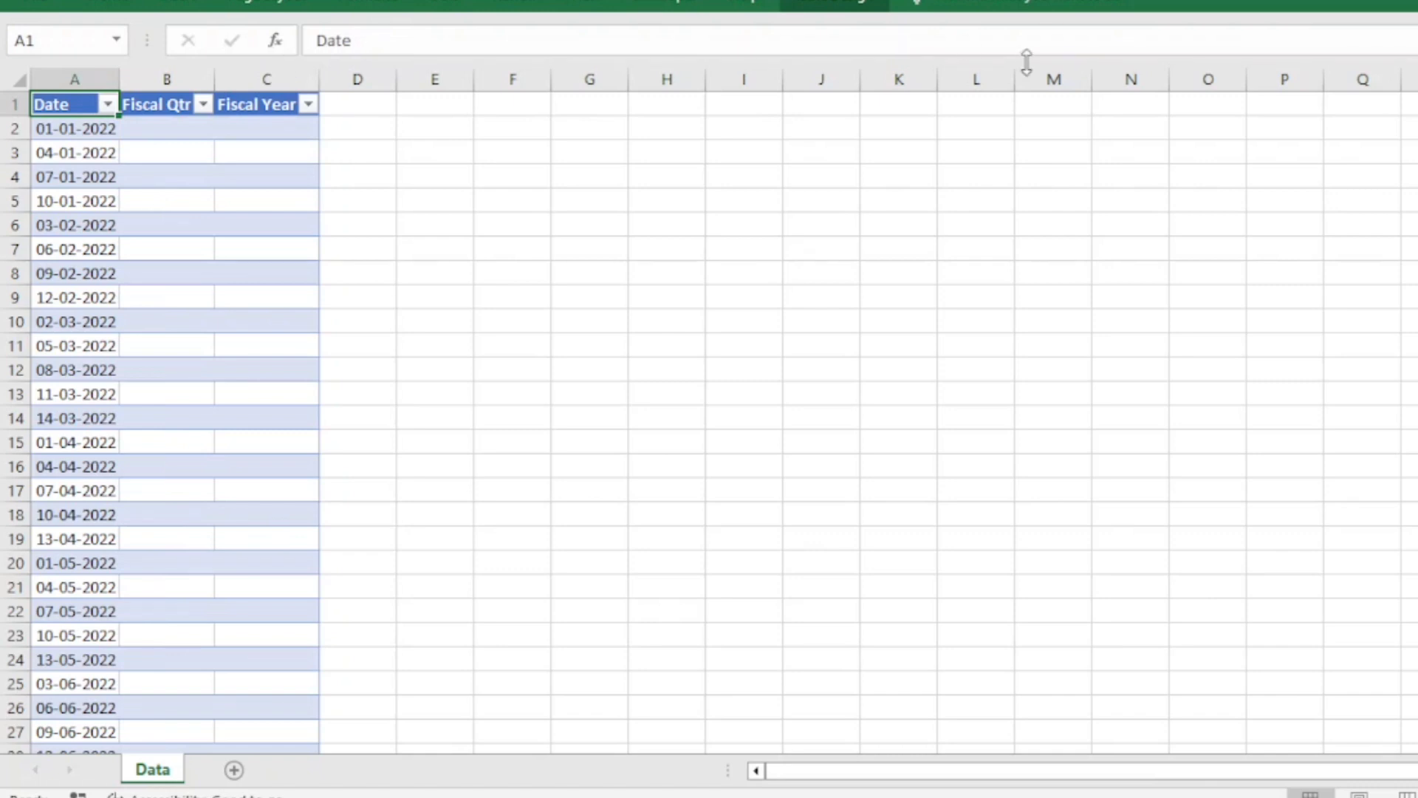
left_click(153, 127)
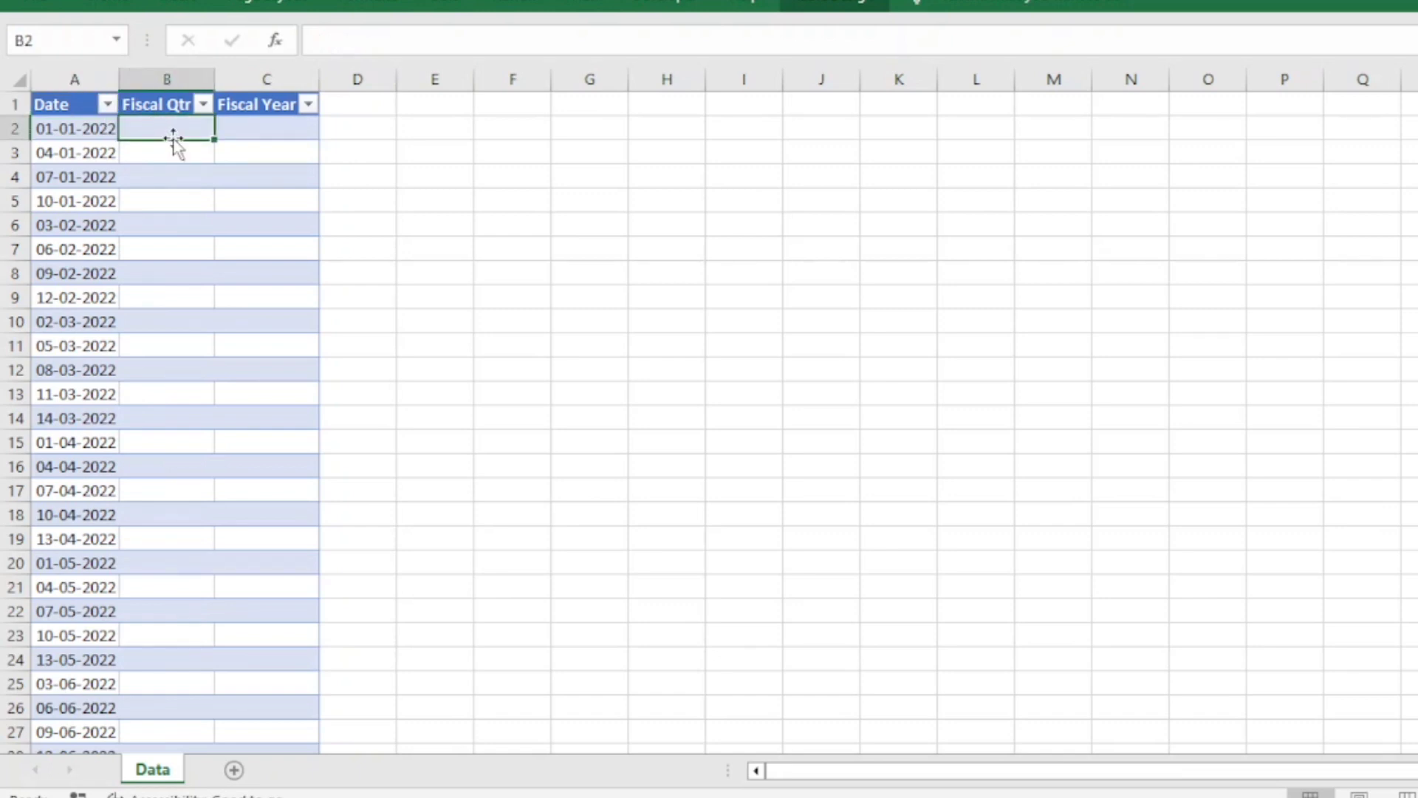
type("=ch")
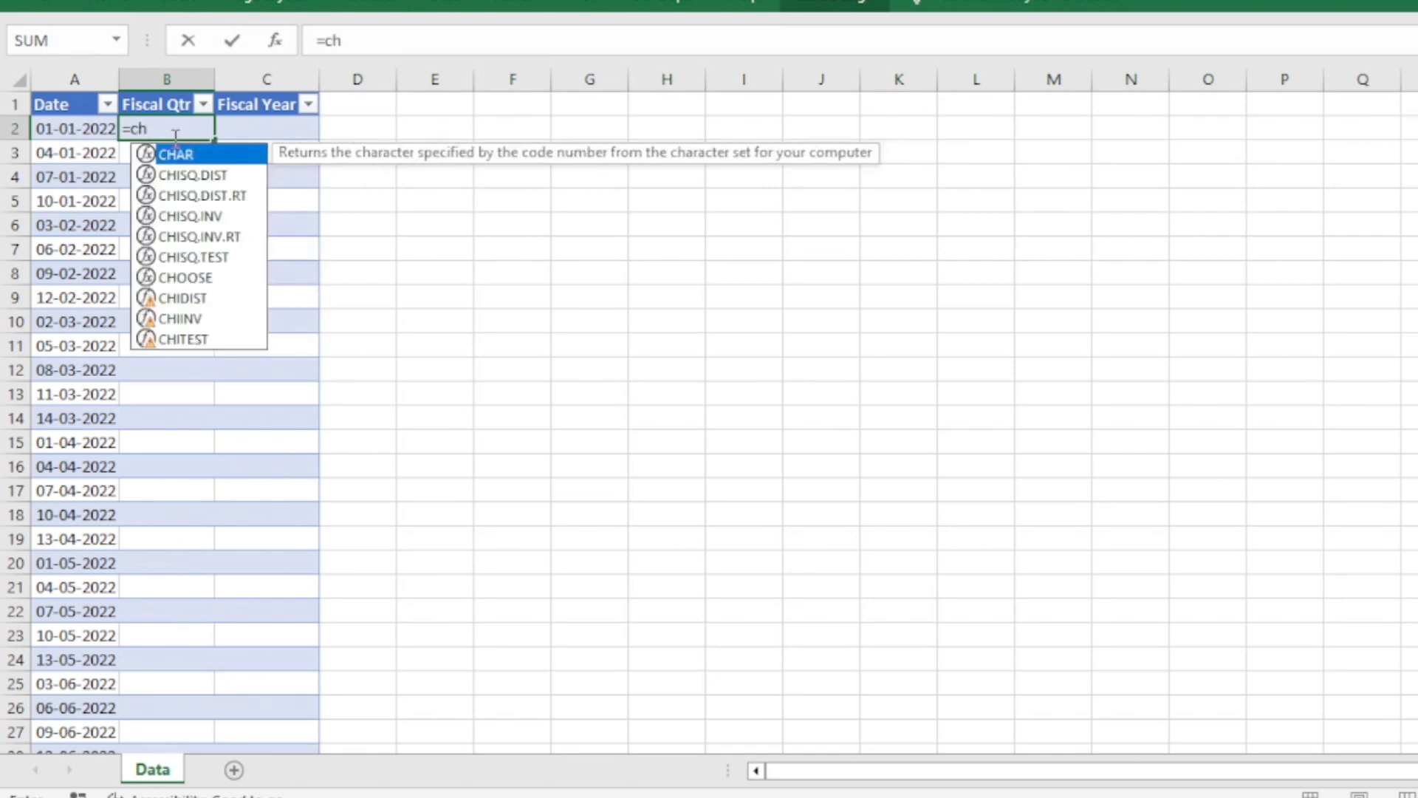
type("oo")
key("Tab")
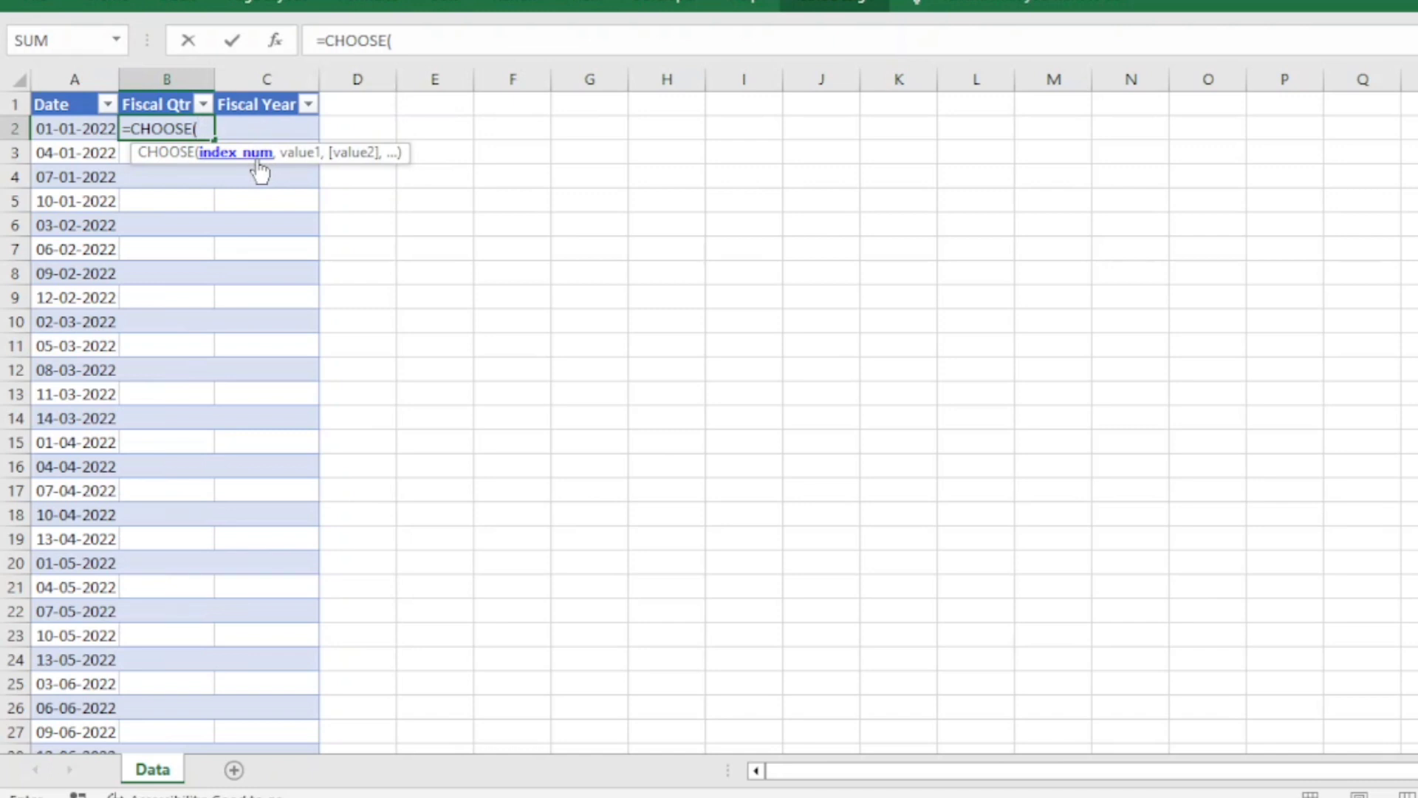
type("mon")
key("Tab")
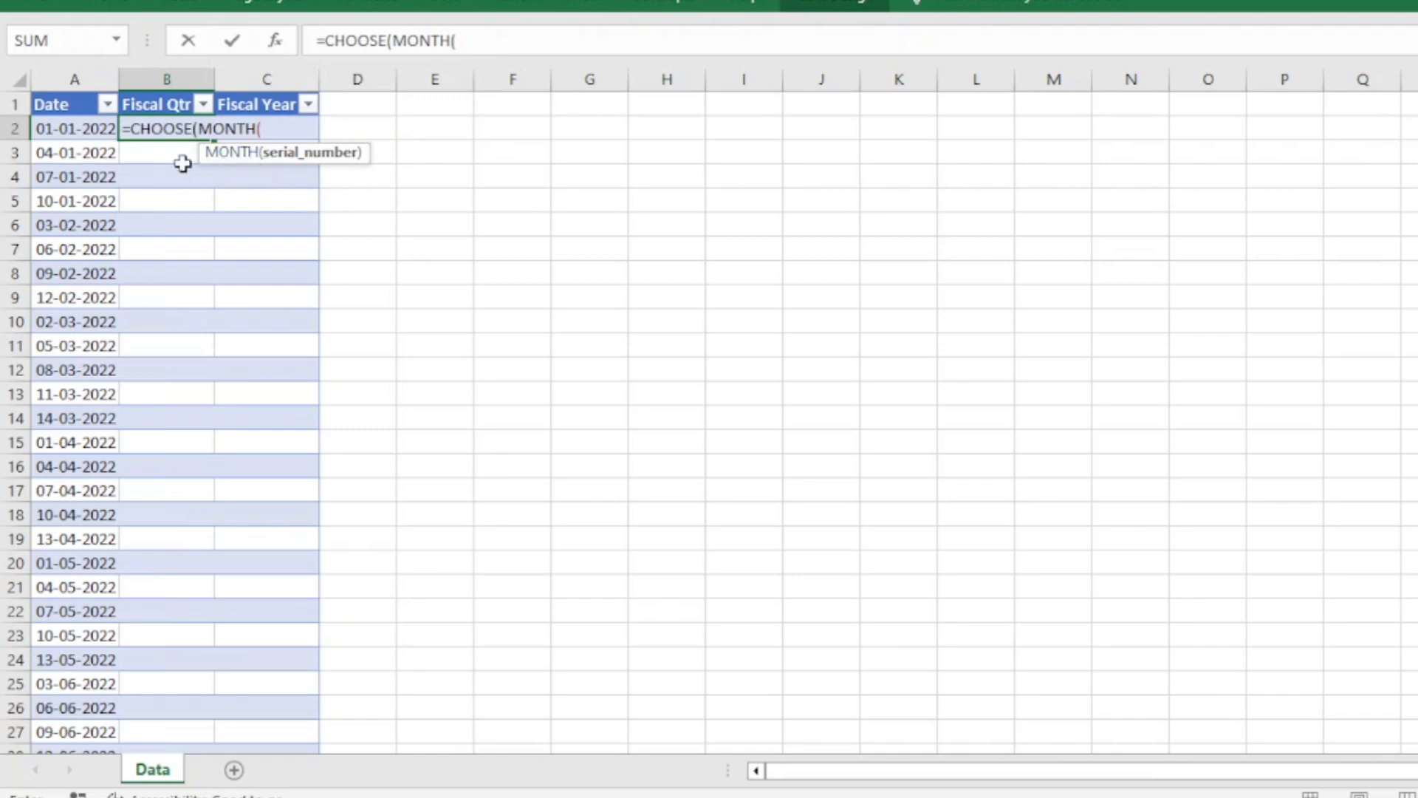
left_click(88, 127)
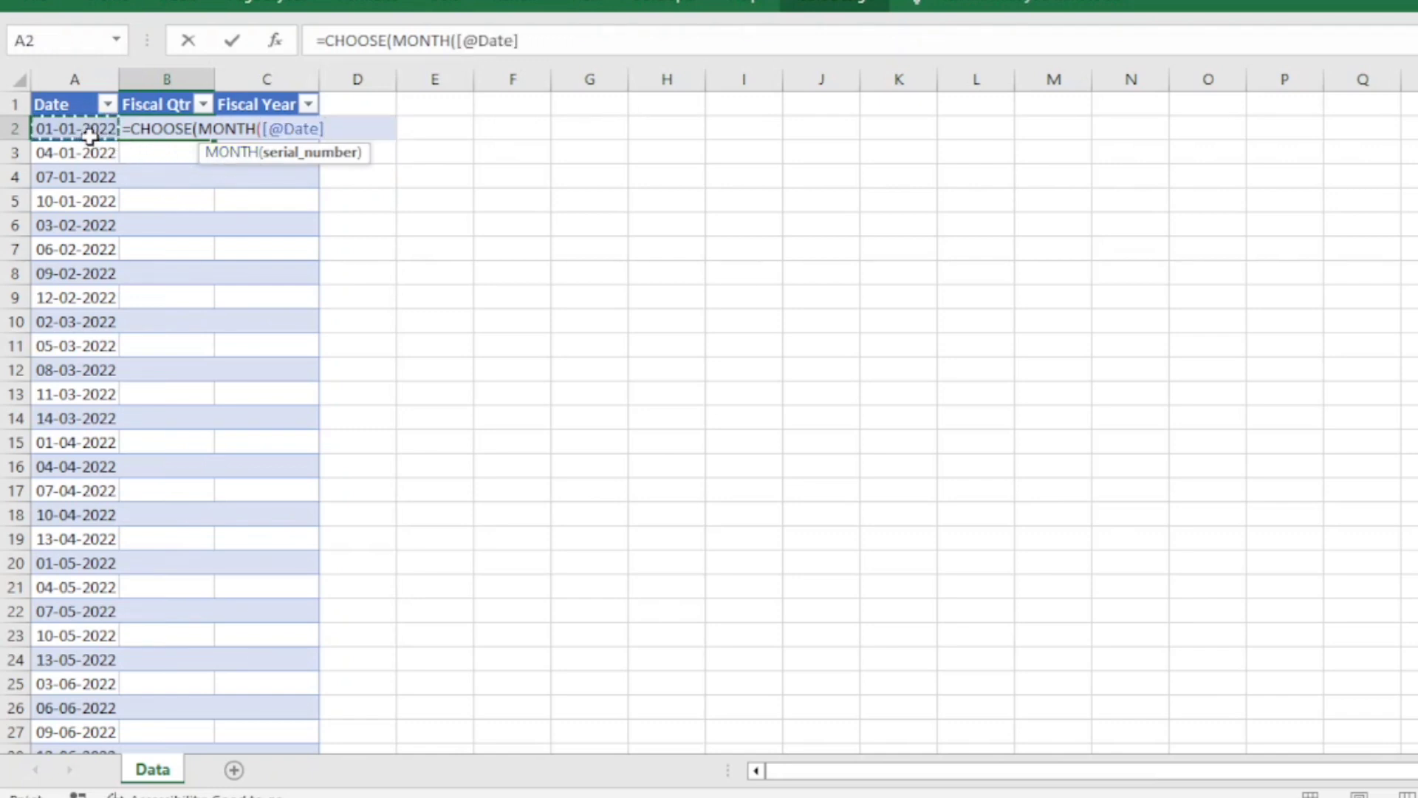
type(")")
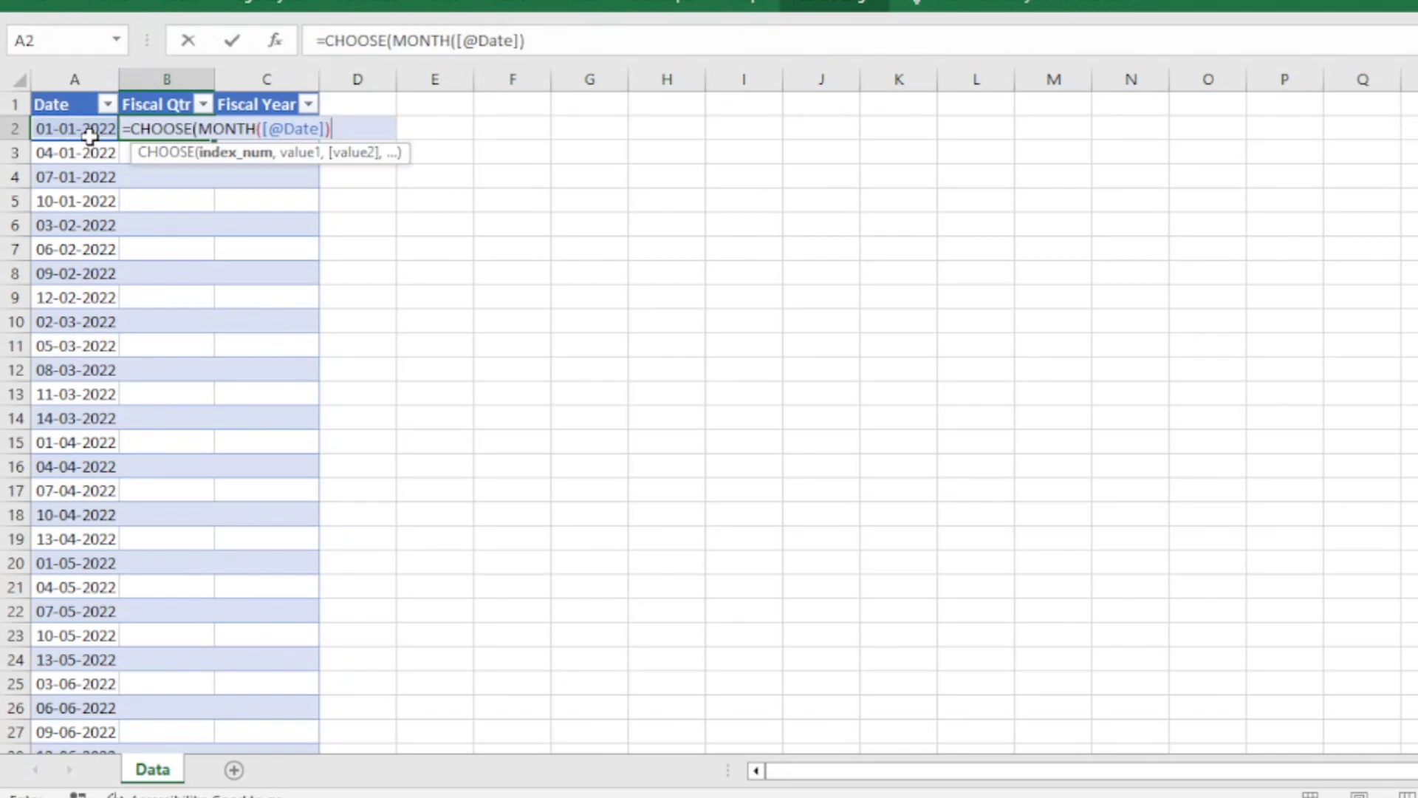
type(",")
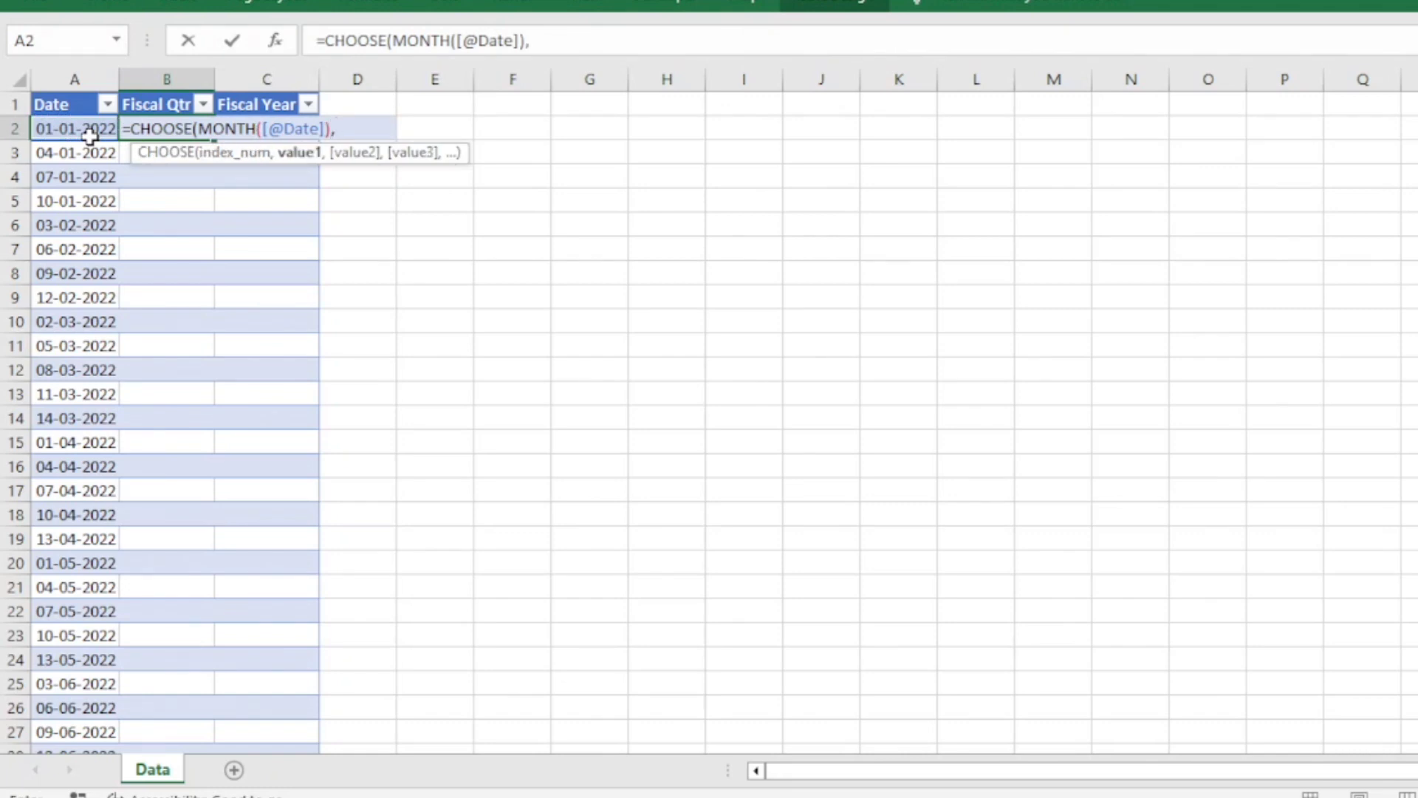
type("44")
Complete the CHOOSE formula with the quarter values 4,4,4,1,1,1,2,2,2,3,3,3 and enter it.
key("BackSpace")
type(",")
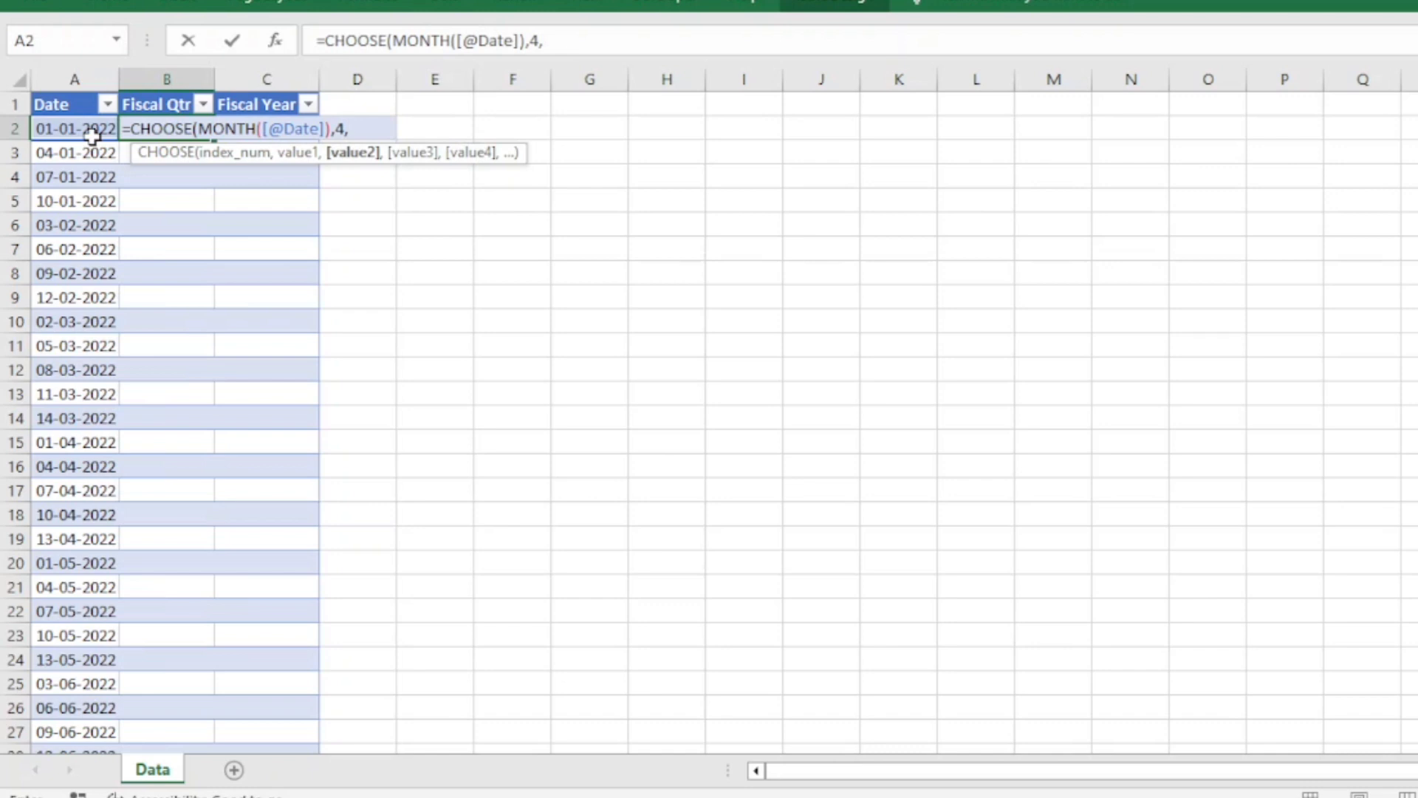
type("4,")
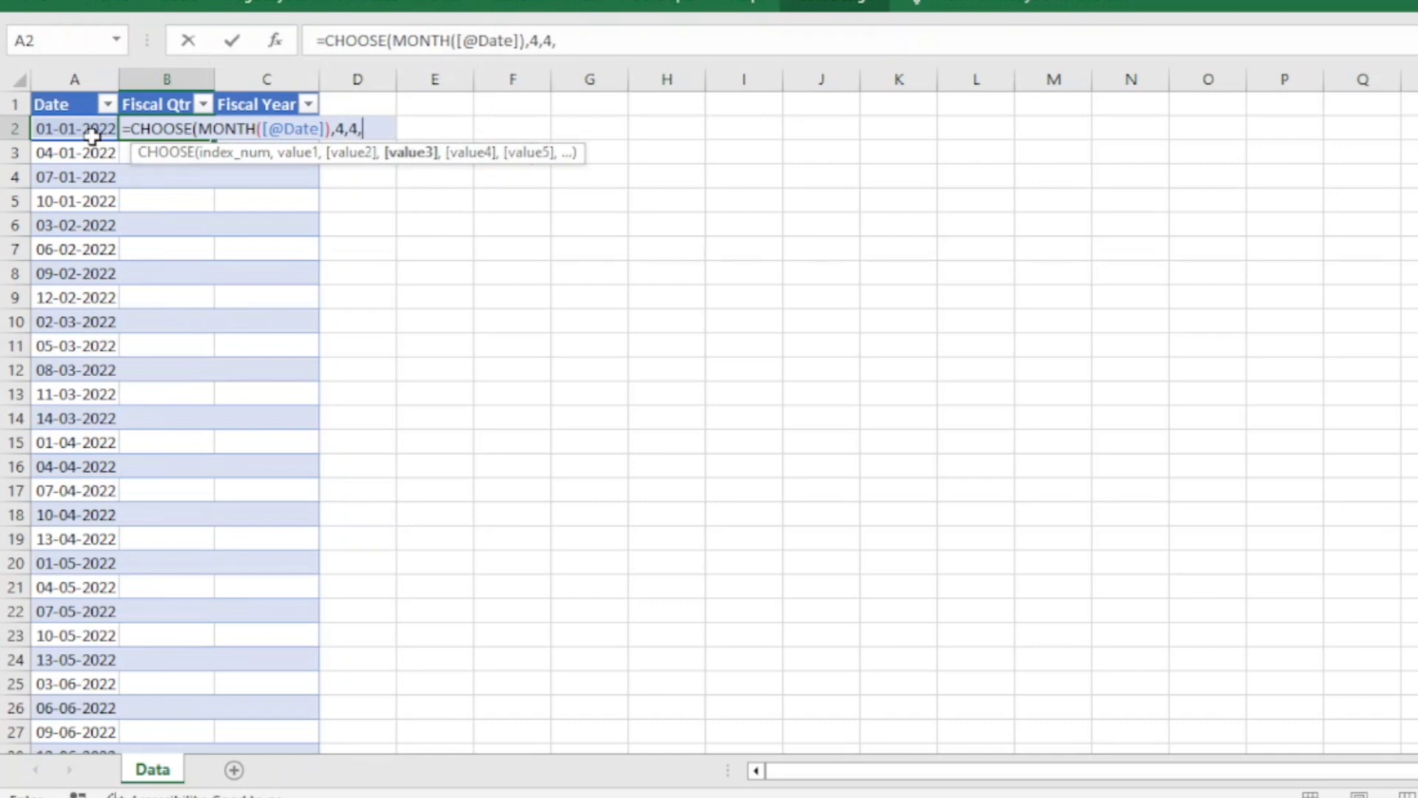
type("4,")
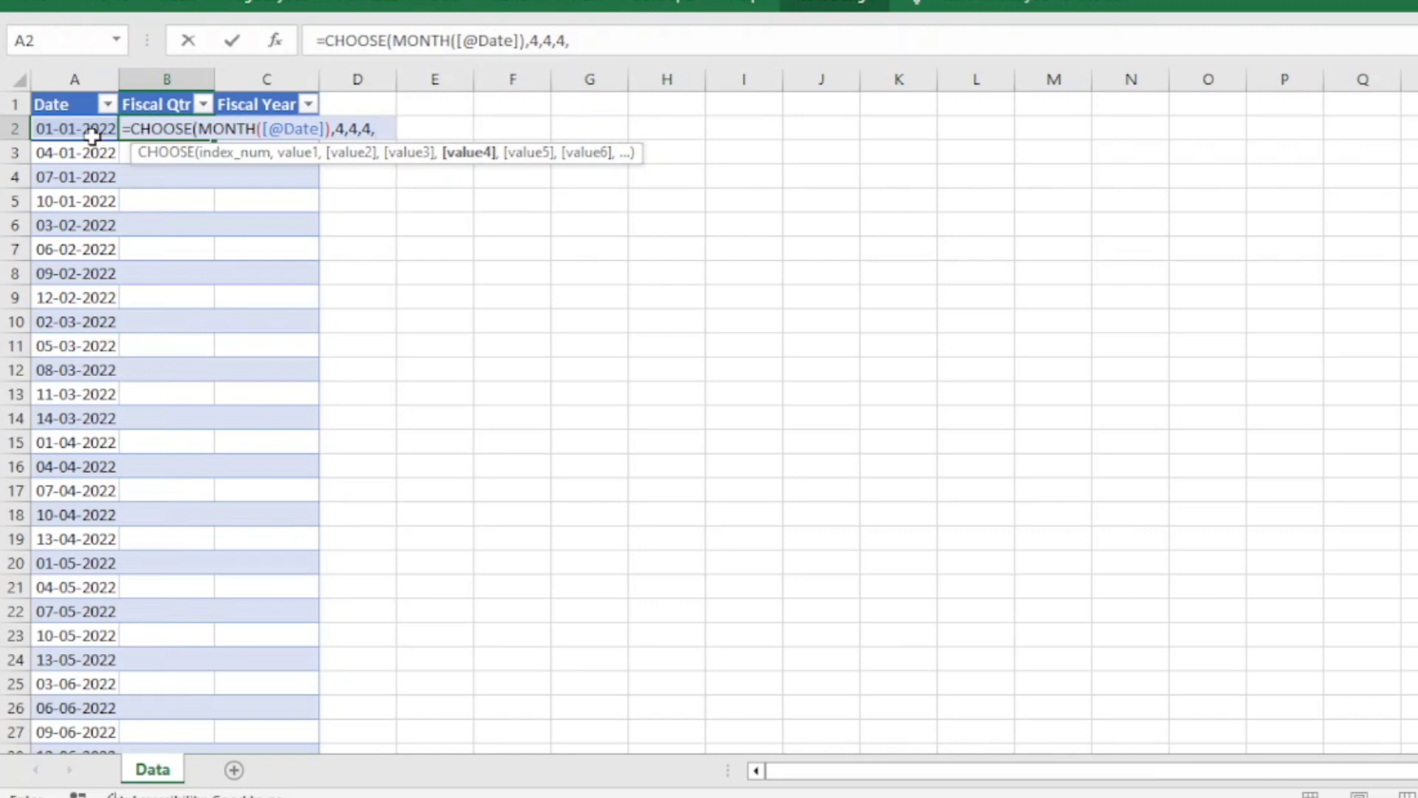
type("1,")
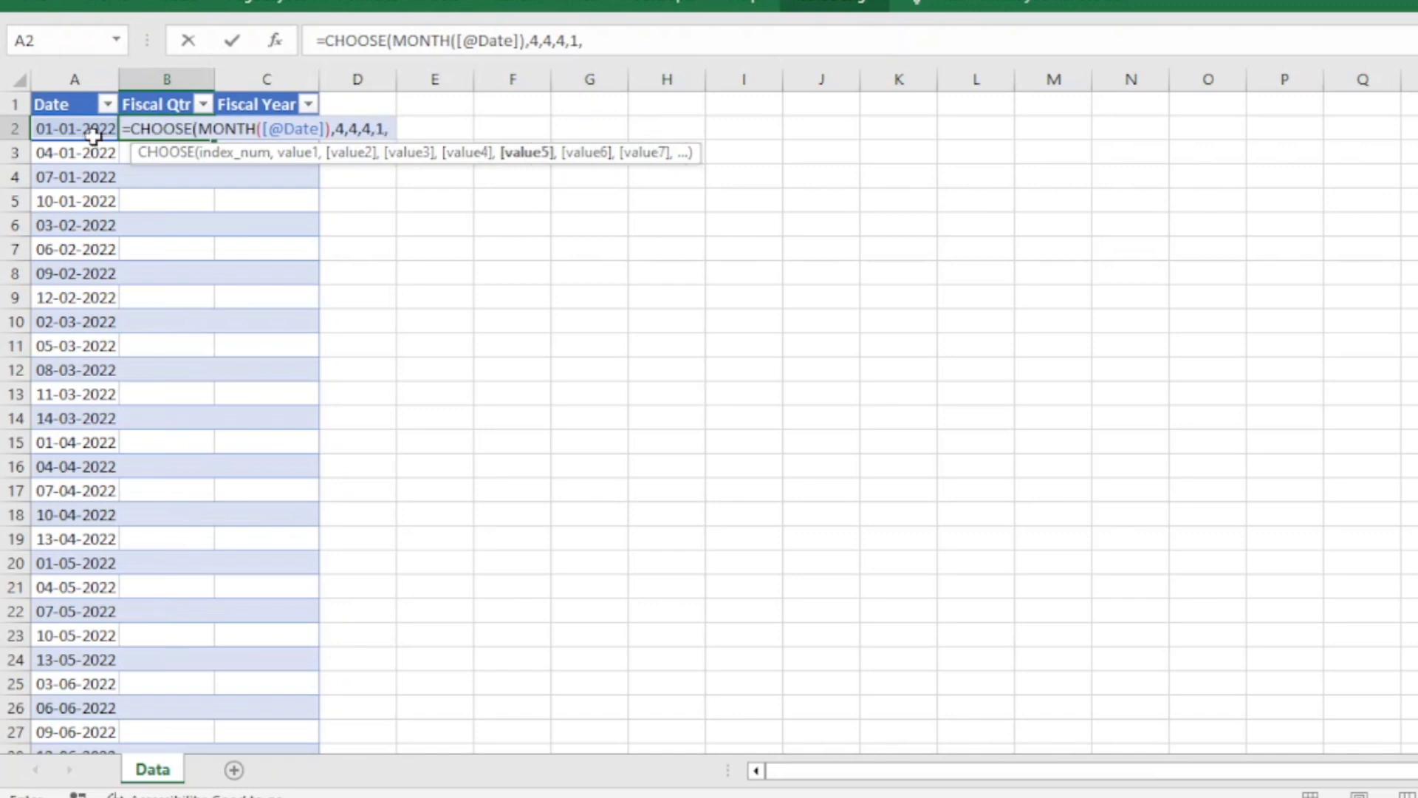
type("1,1,1")
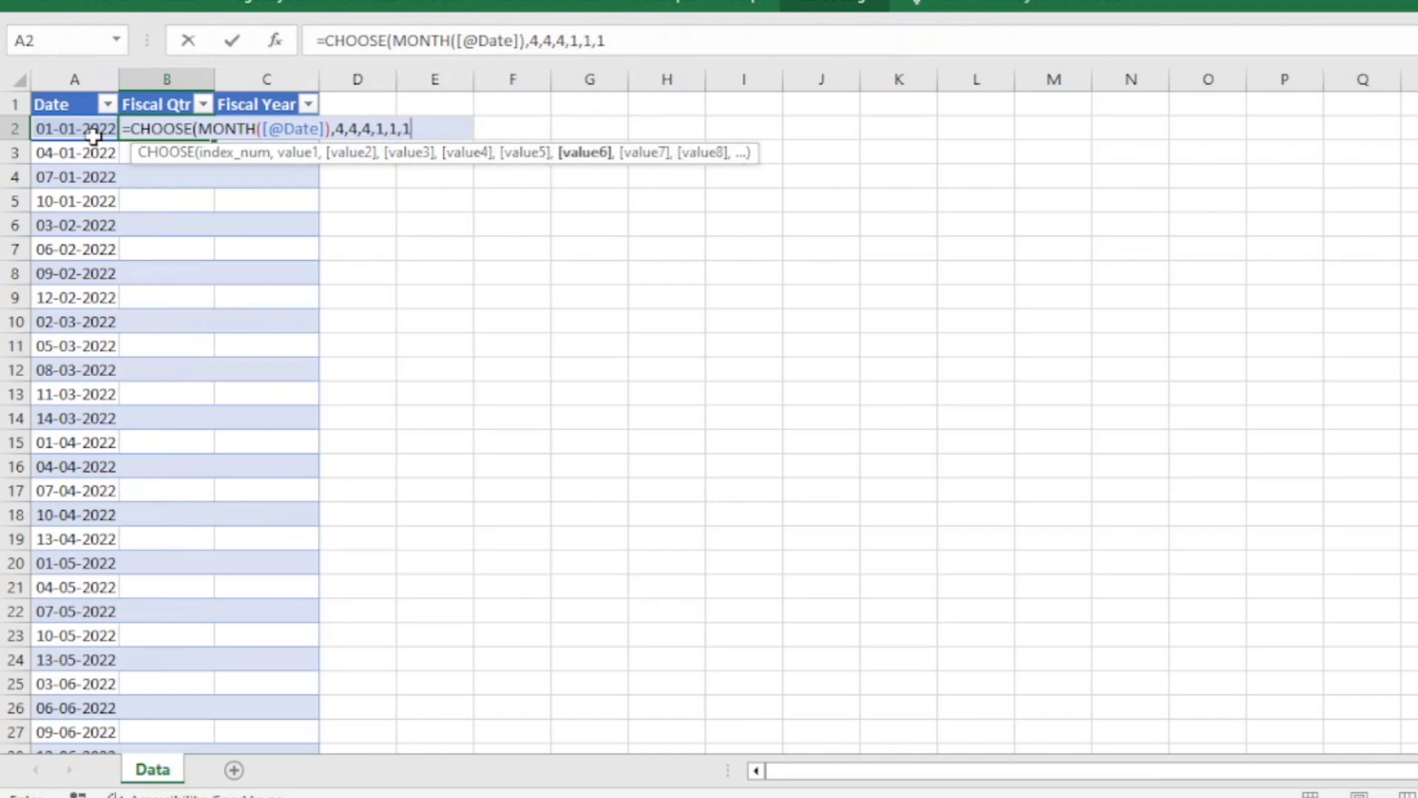
type(",2,2")
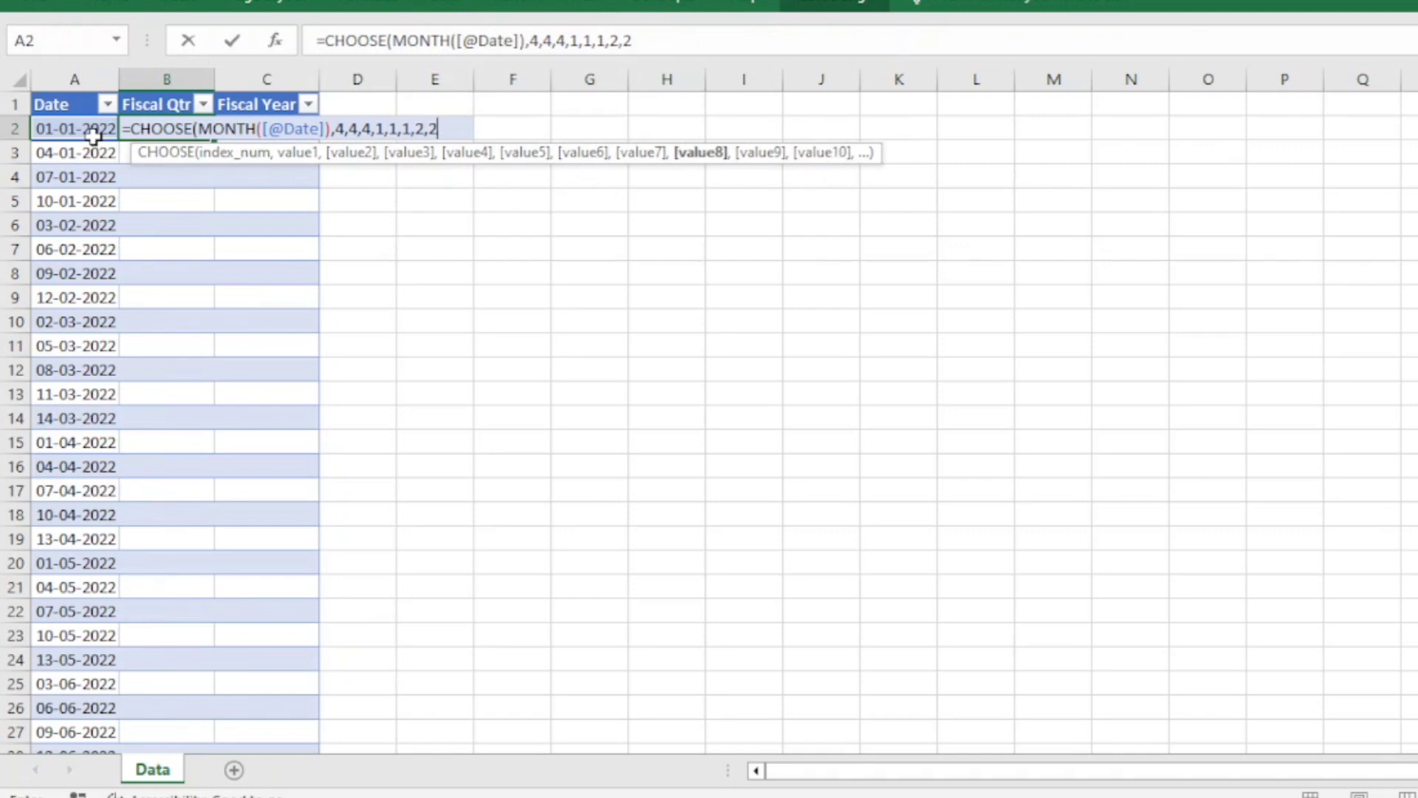
type(",2")
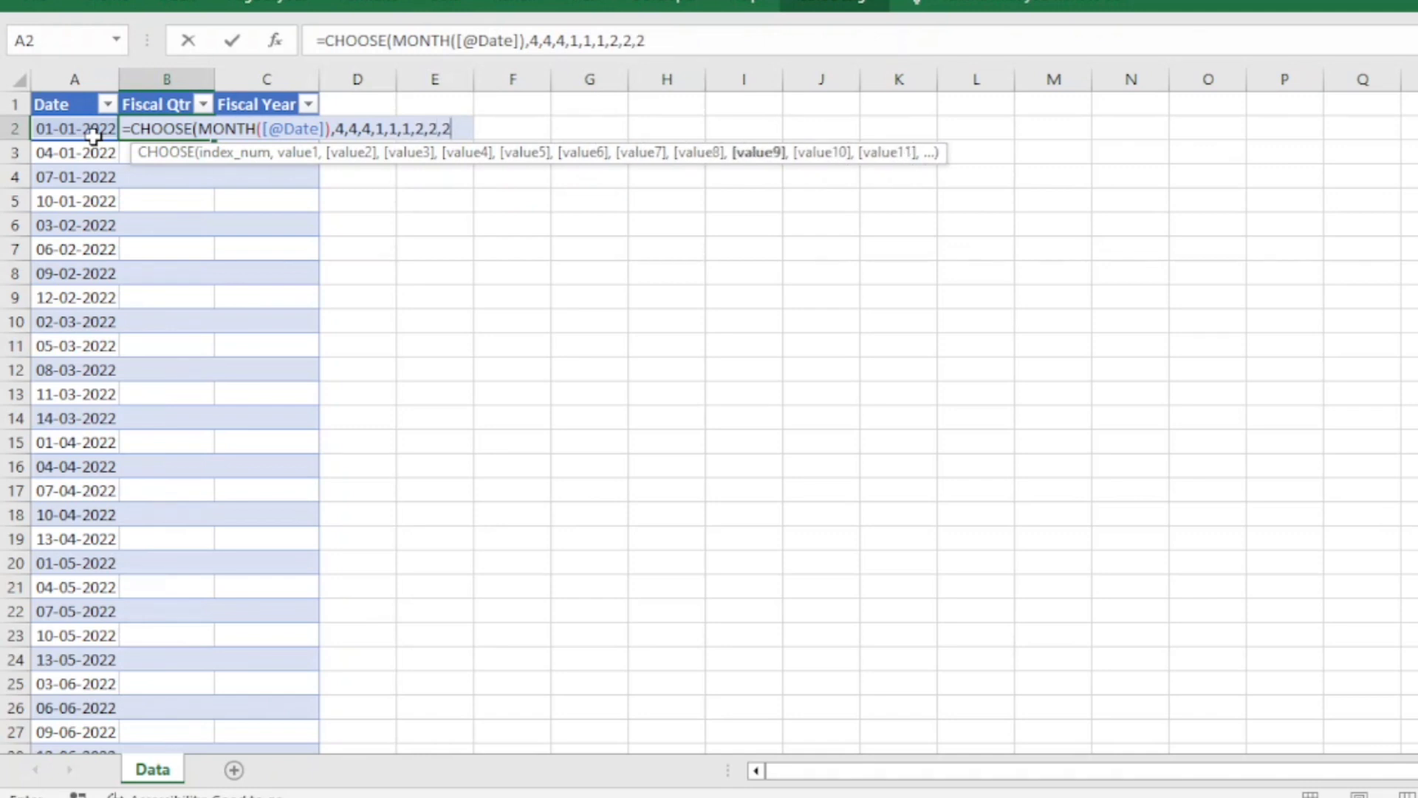
type(",3,3,3")
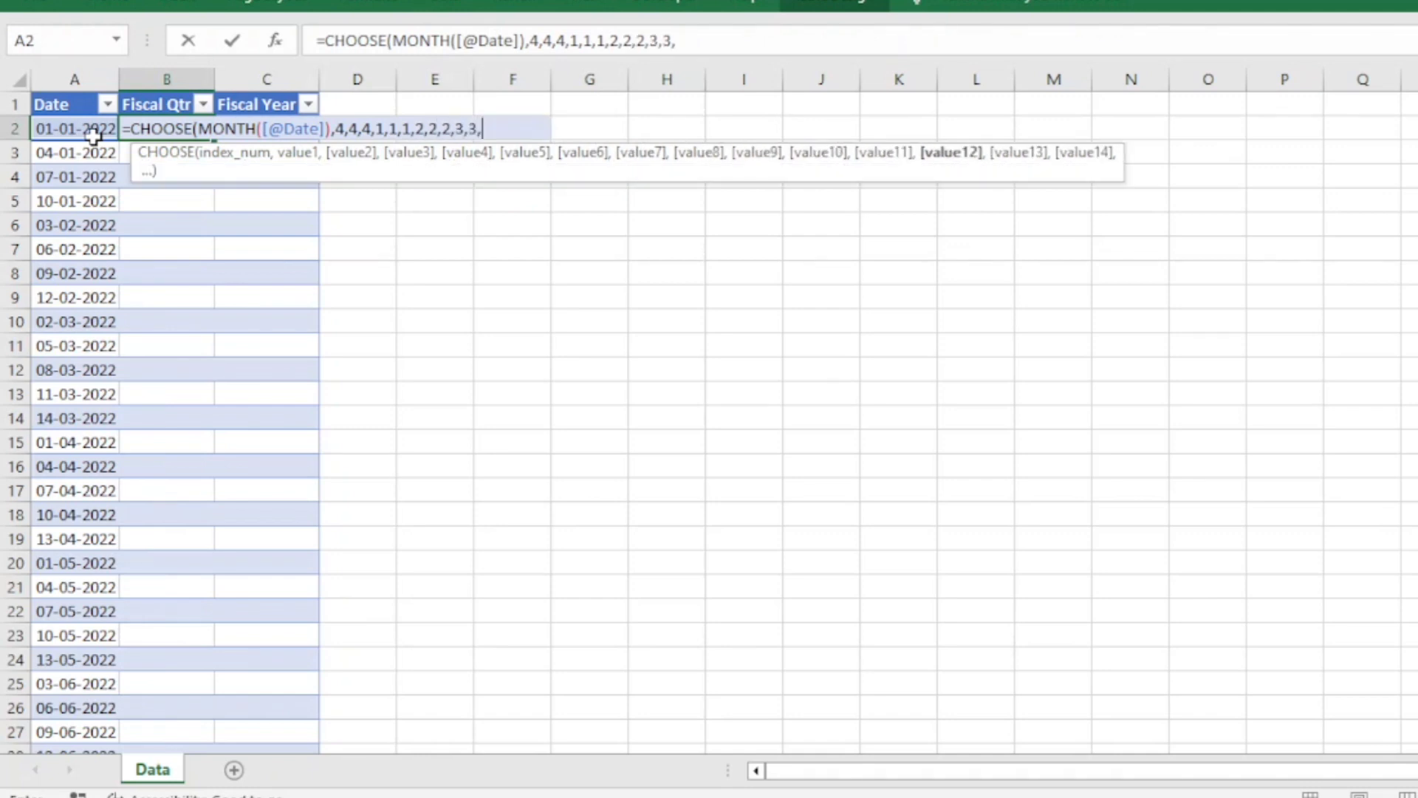
type(",3)")
key("Return")
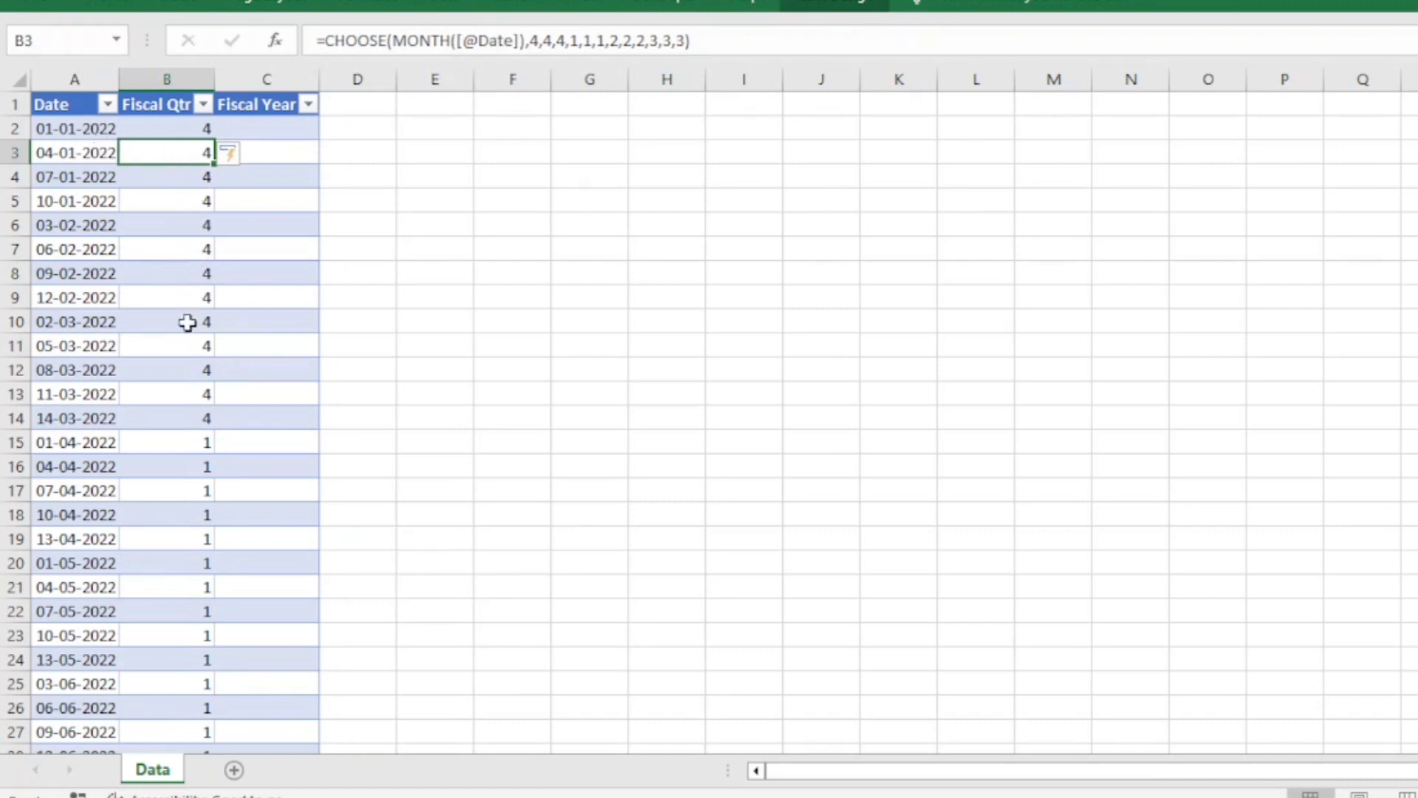
Edit the Fiscal Qtr formula in cell B15 to put "Q"& in front of CHOOSE.
left_click(84, 447)
left_click(194, 442)
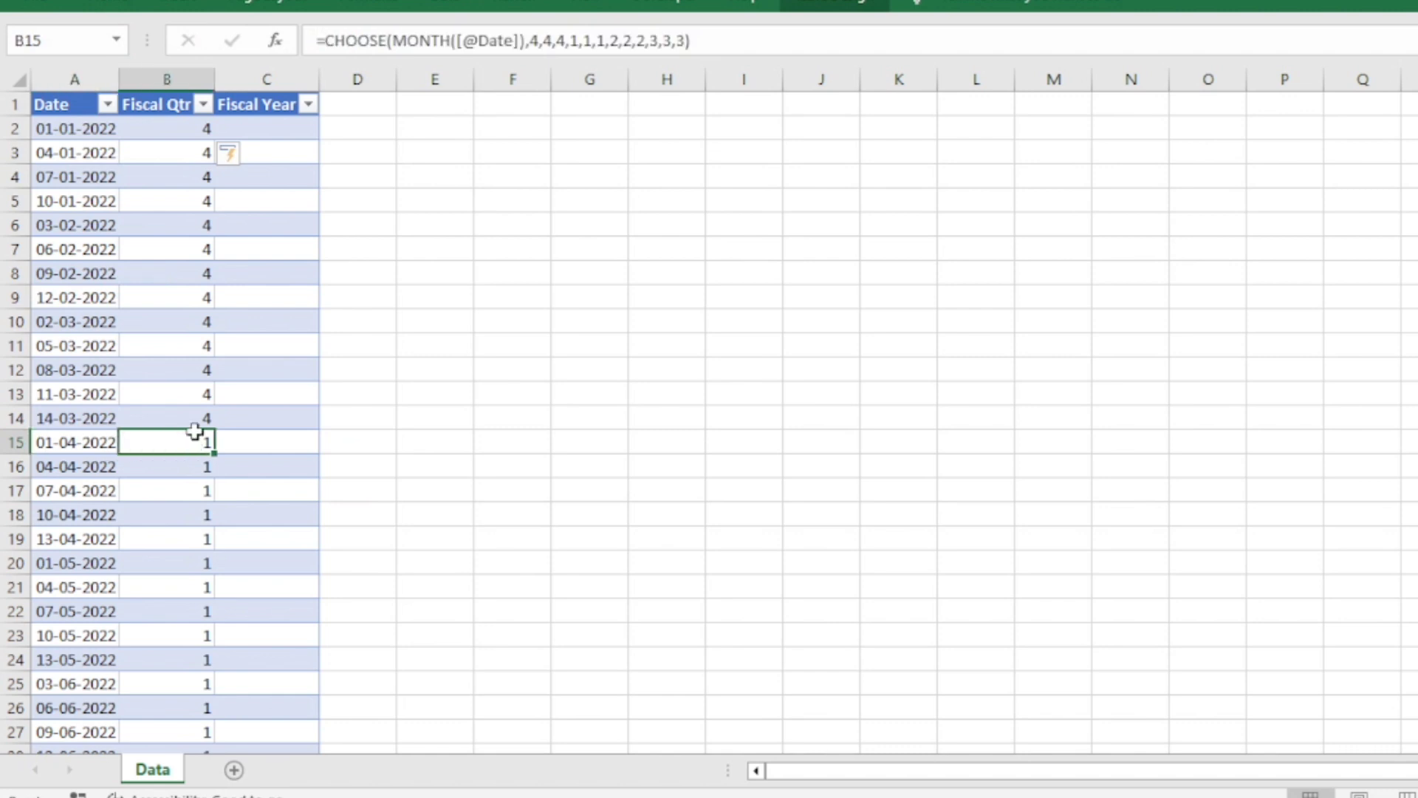
left_click(326, 44)
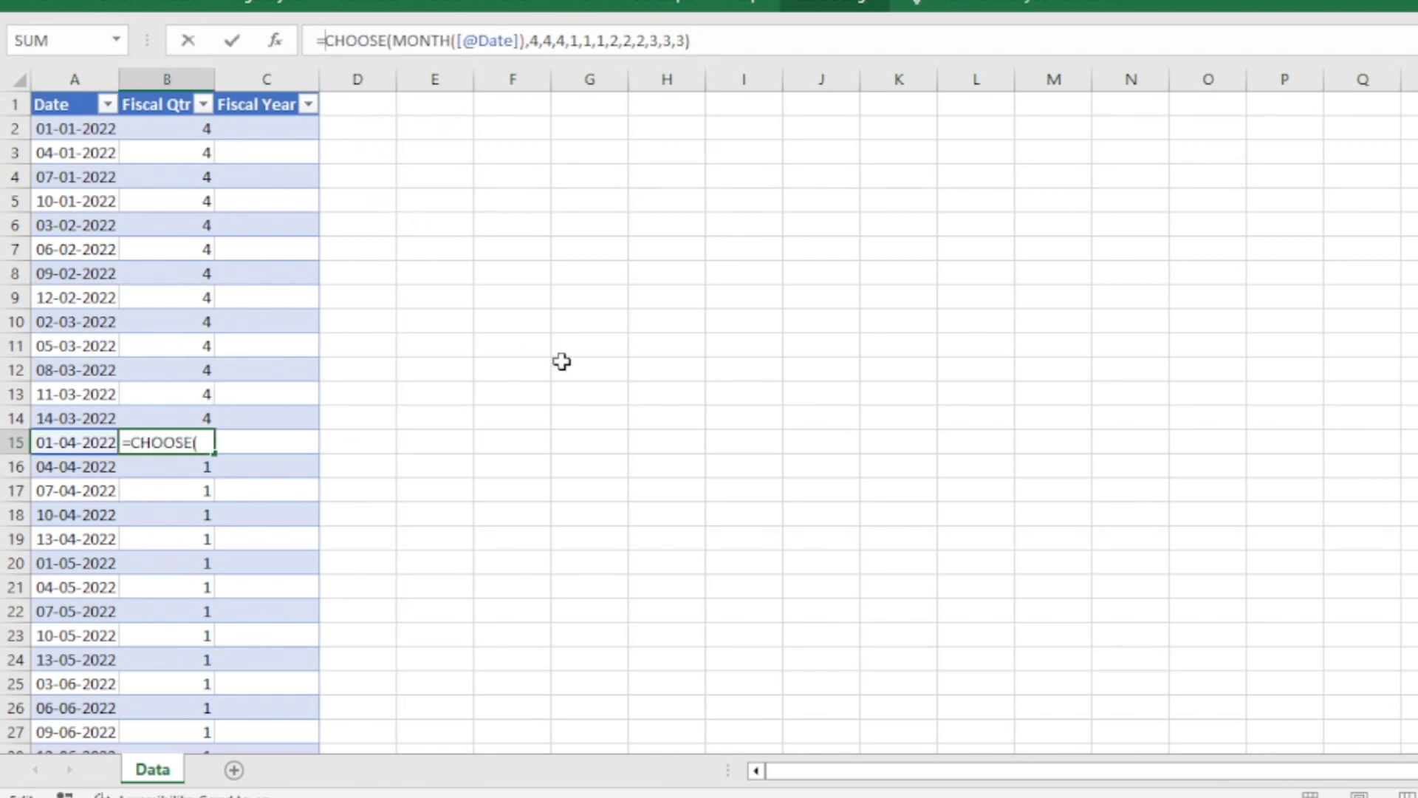
type("\"")
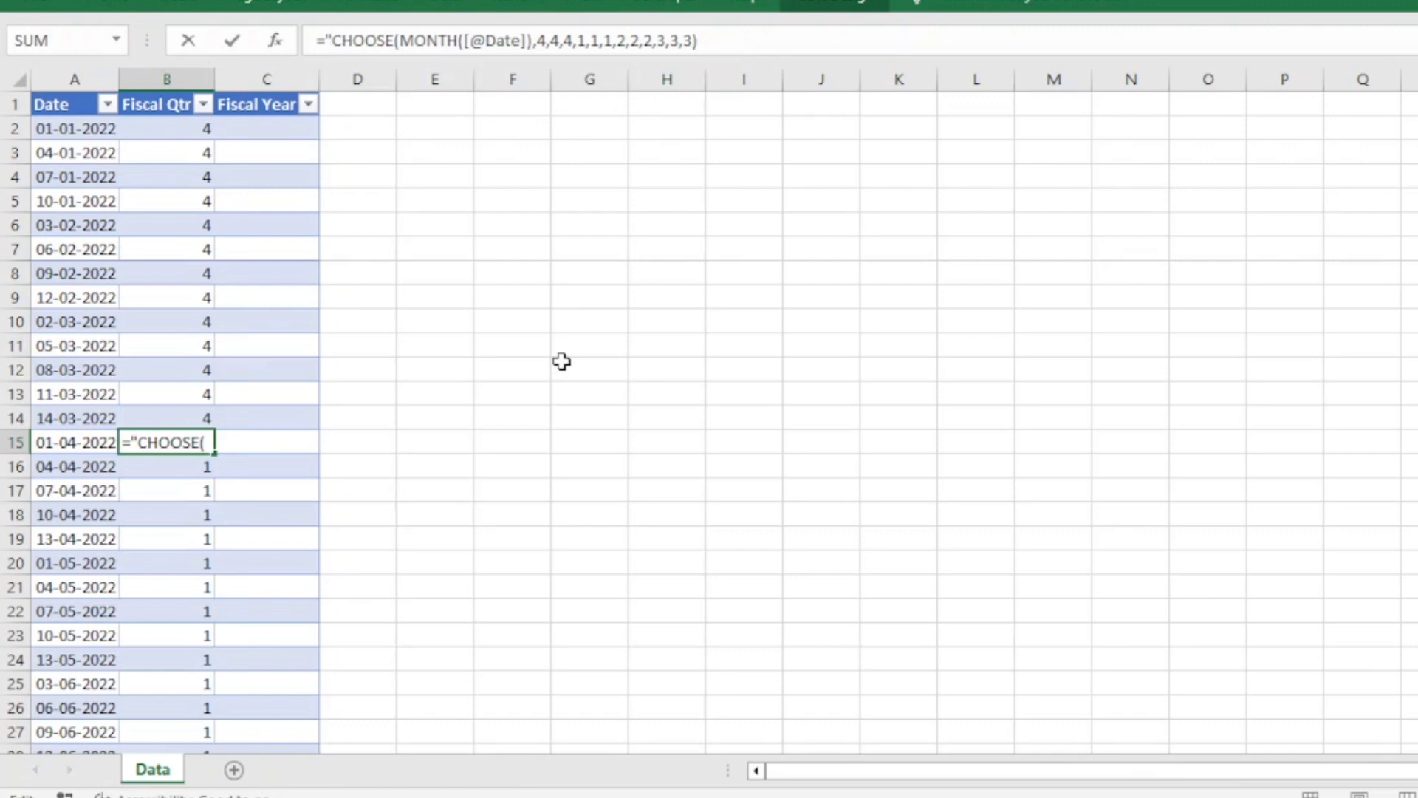
type("Q\"&")
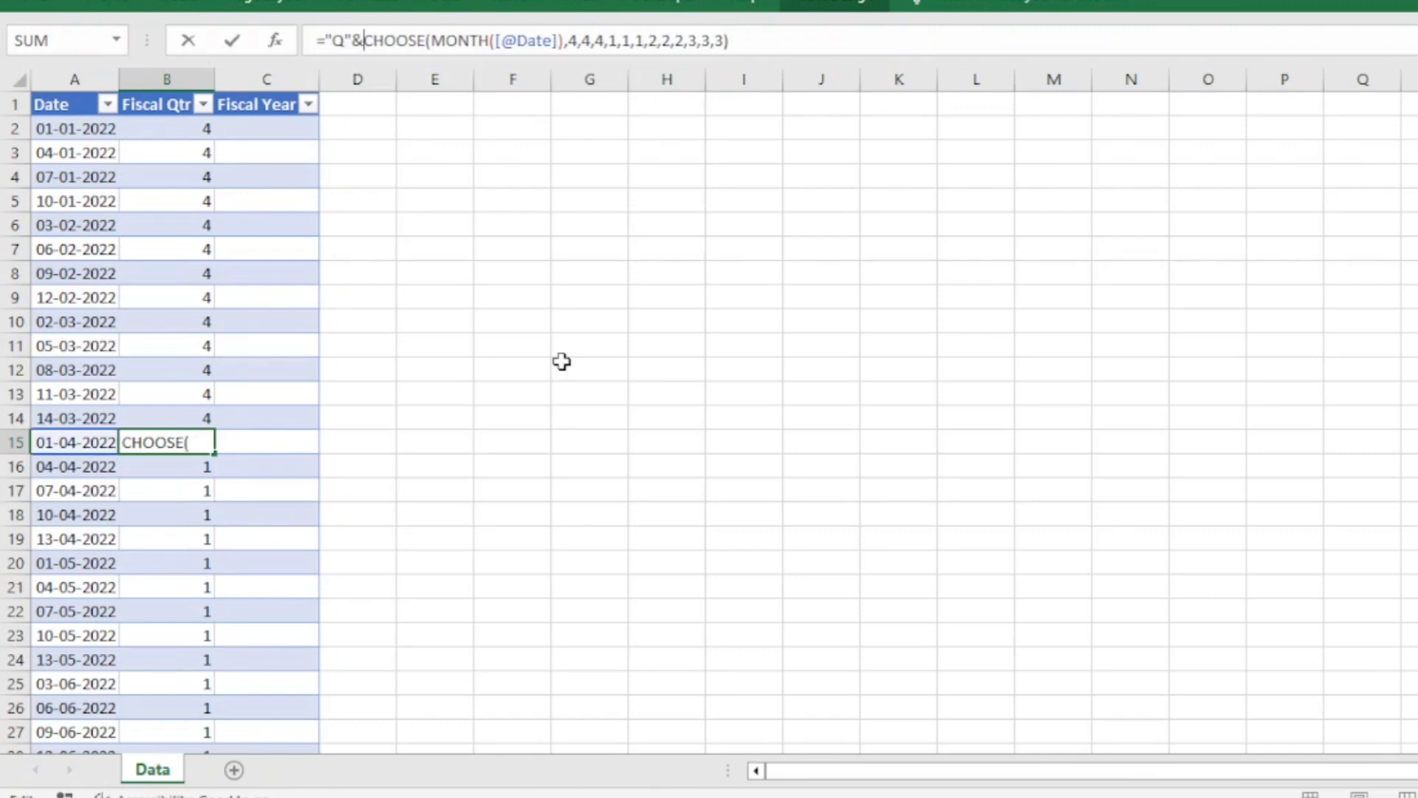
key("Return")
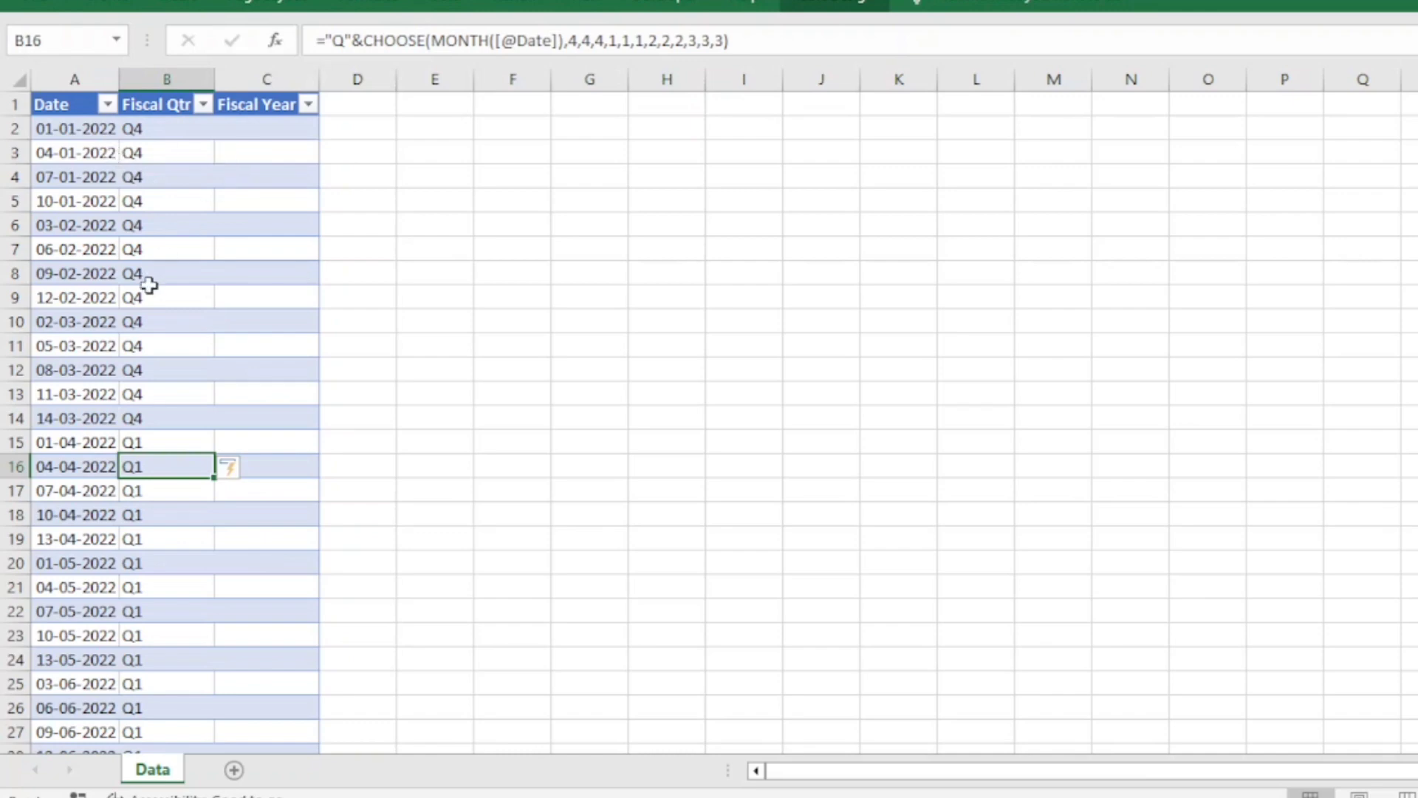
scroll(163, 620, "down", 15)
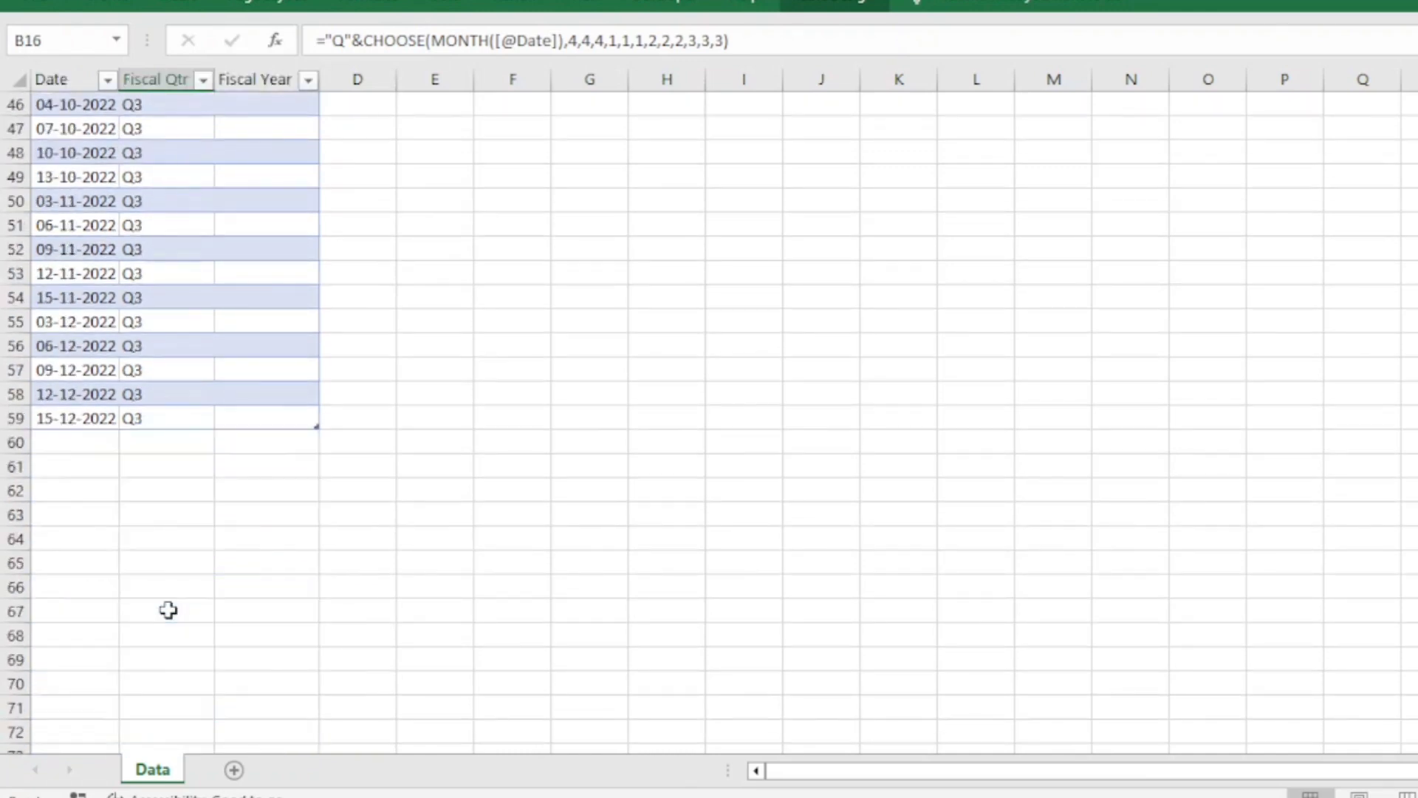
scroll(168, 610, "up", 10)
scroll(169, 610, "up", 5)
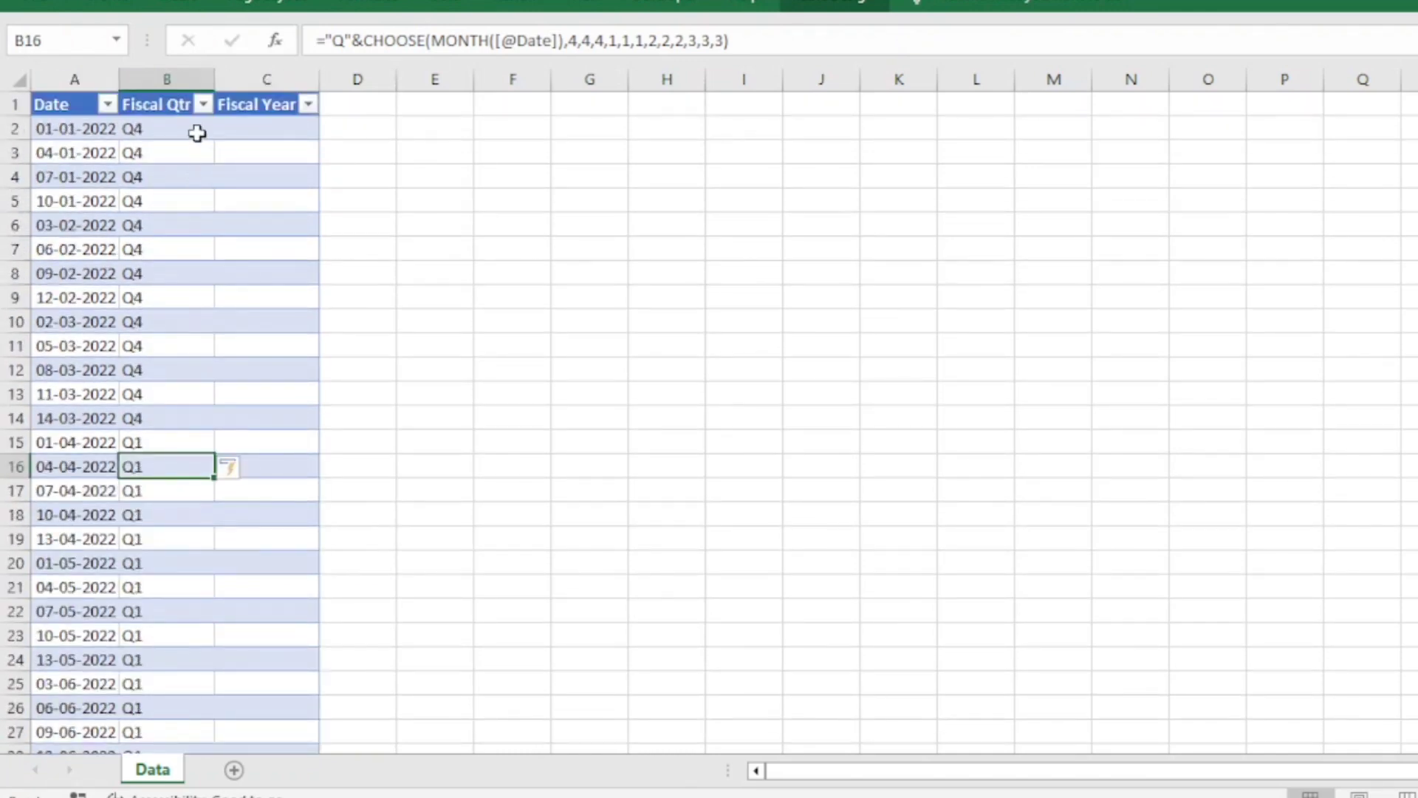
left_click(196, 130)
left_click(278, 130)
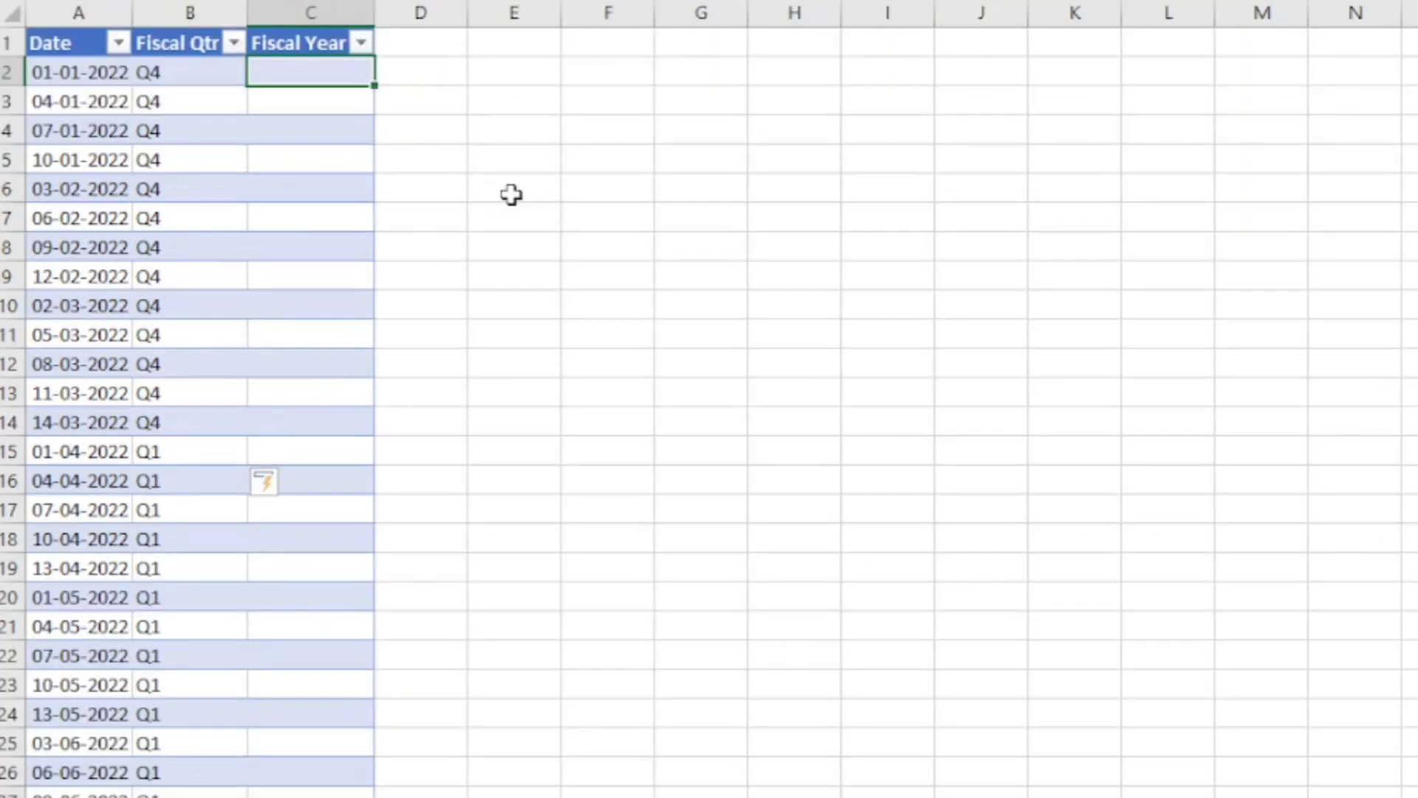
type("=i")
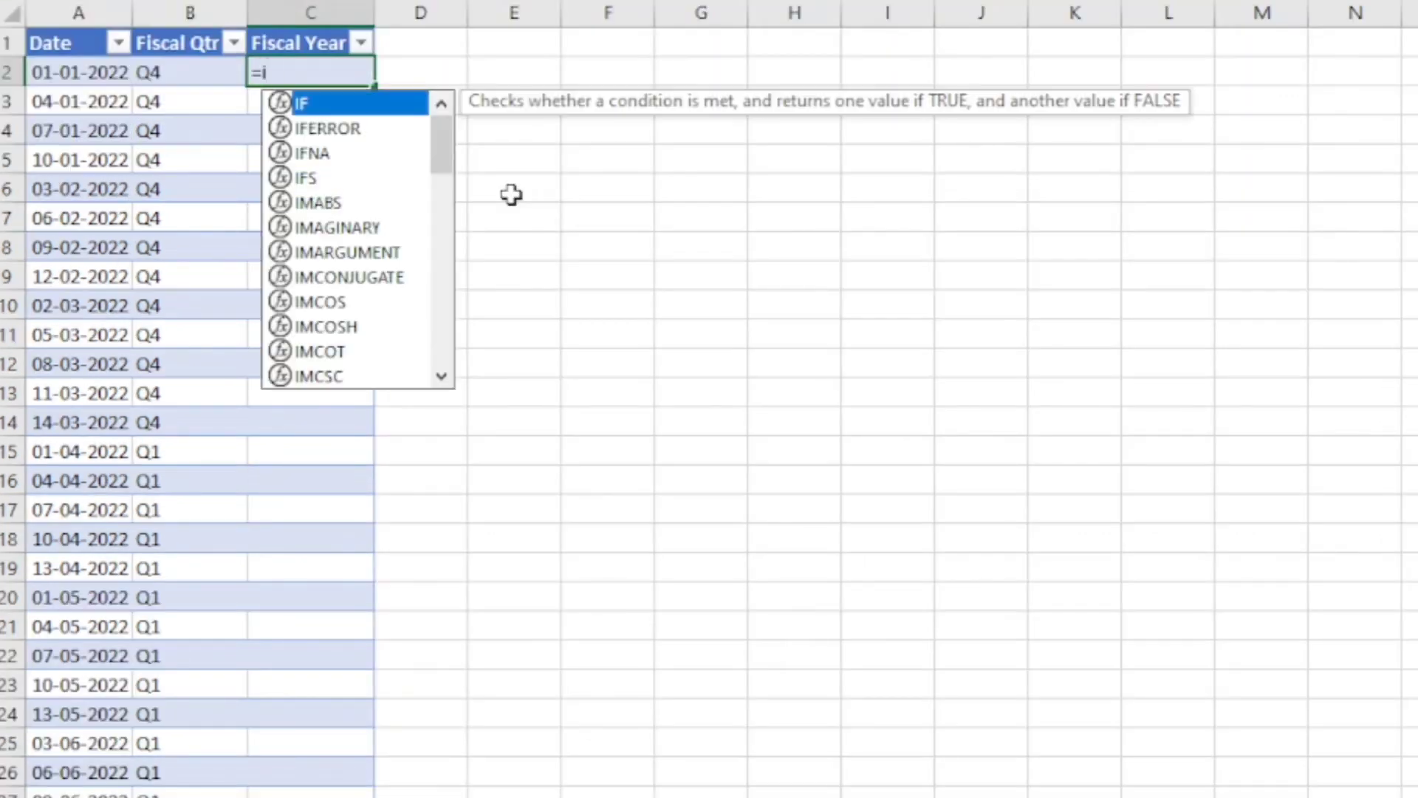
type("f")
key("Tab")
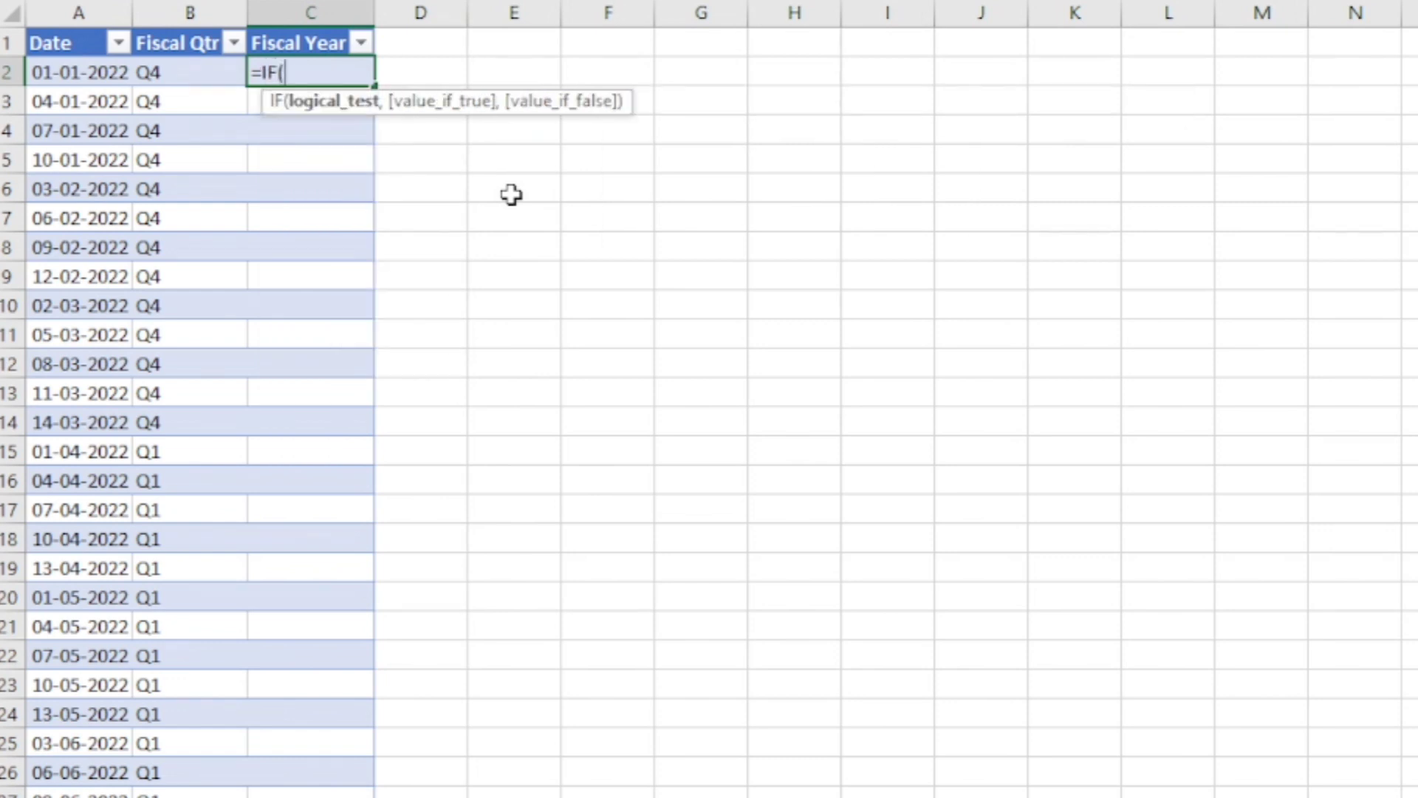
type("mon")
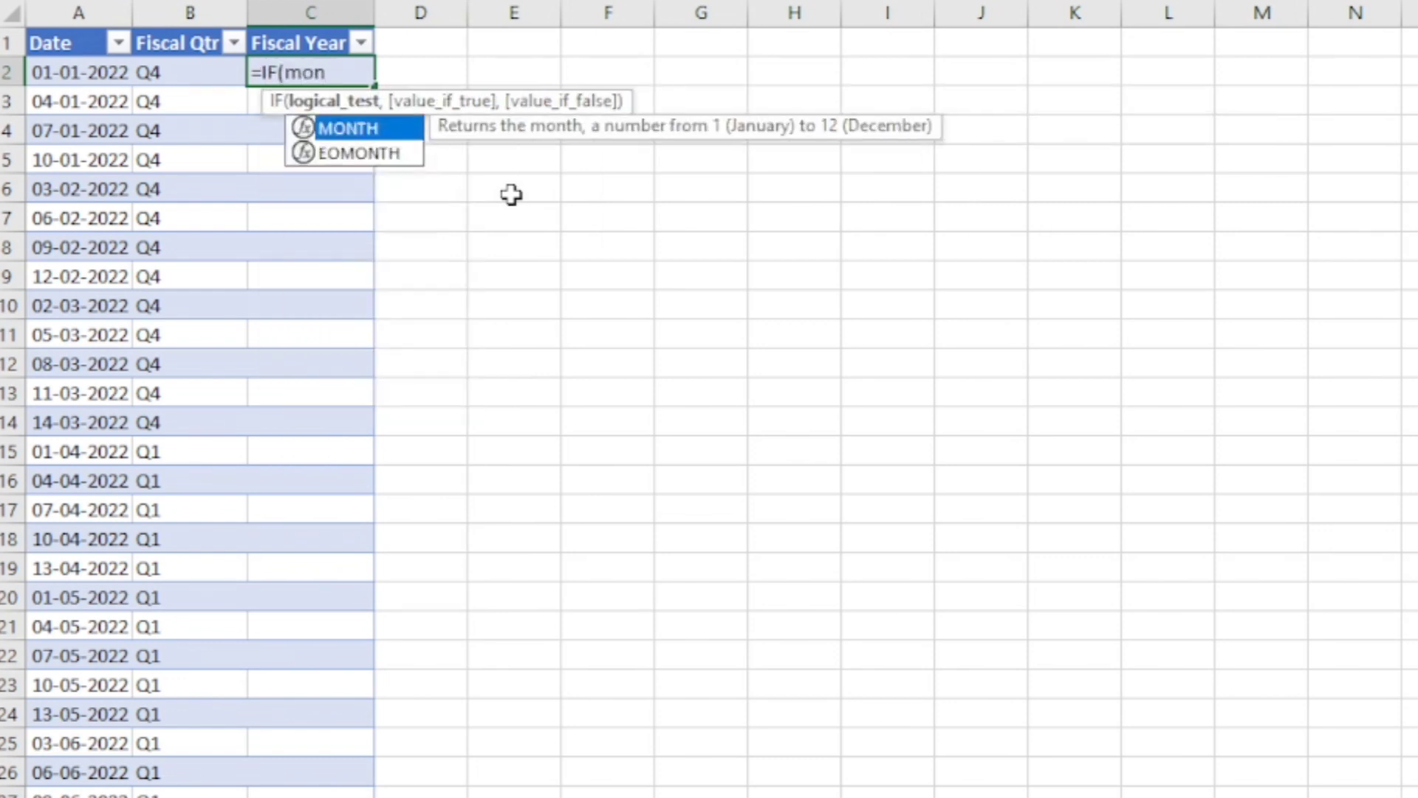
key("Tab")
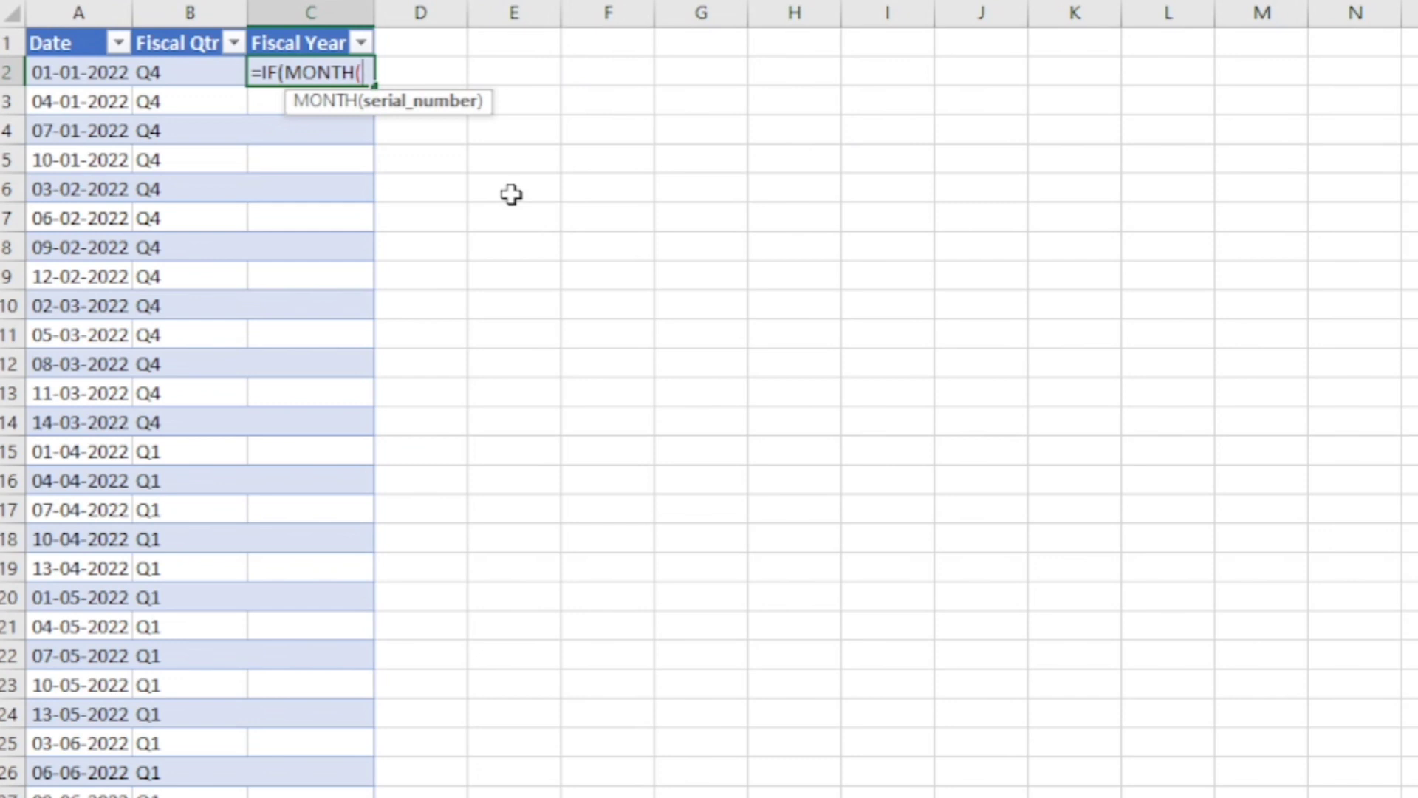
left_click(101, 72)
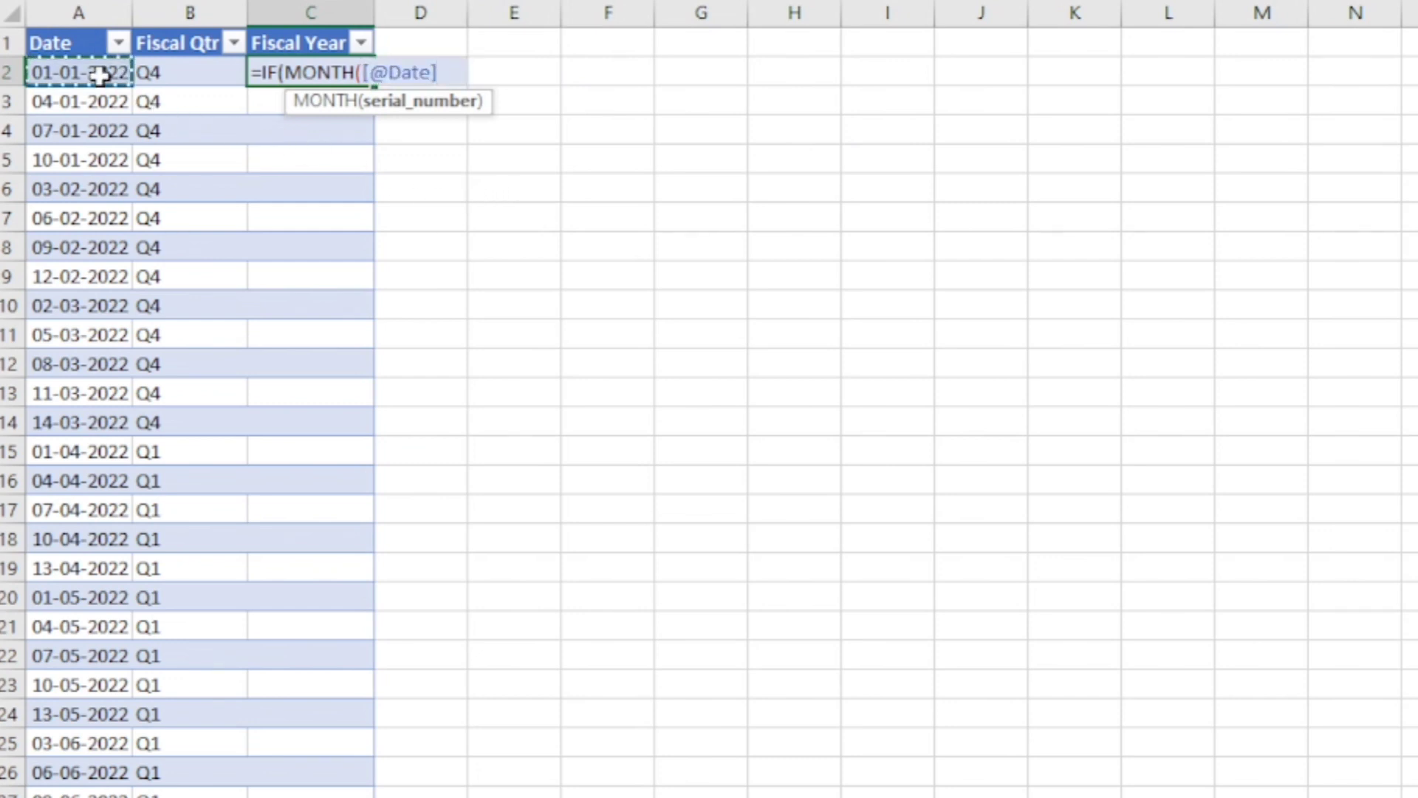
type(")")
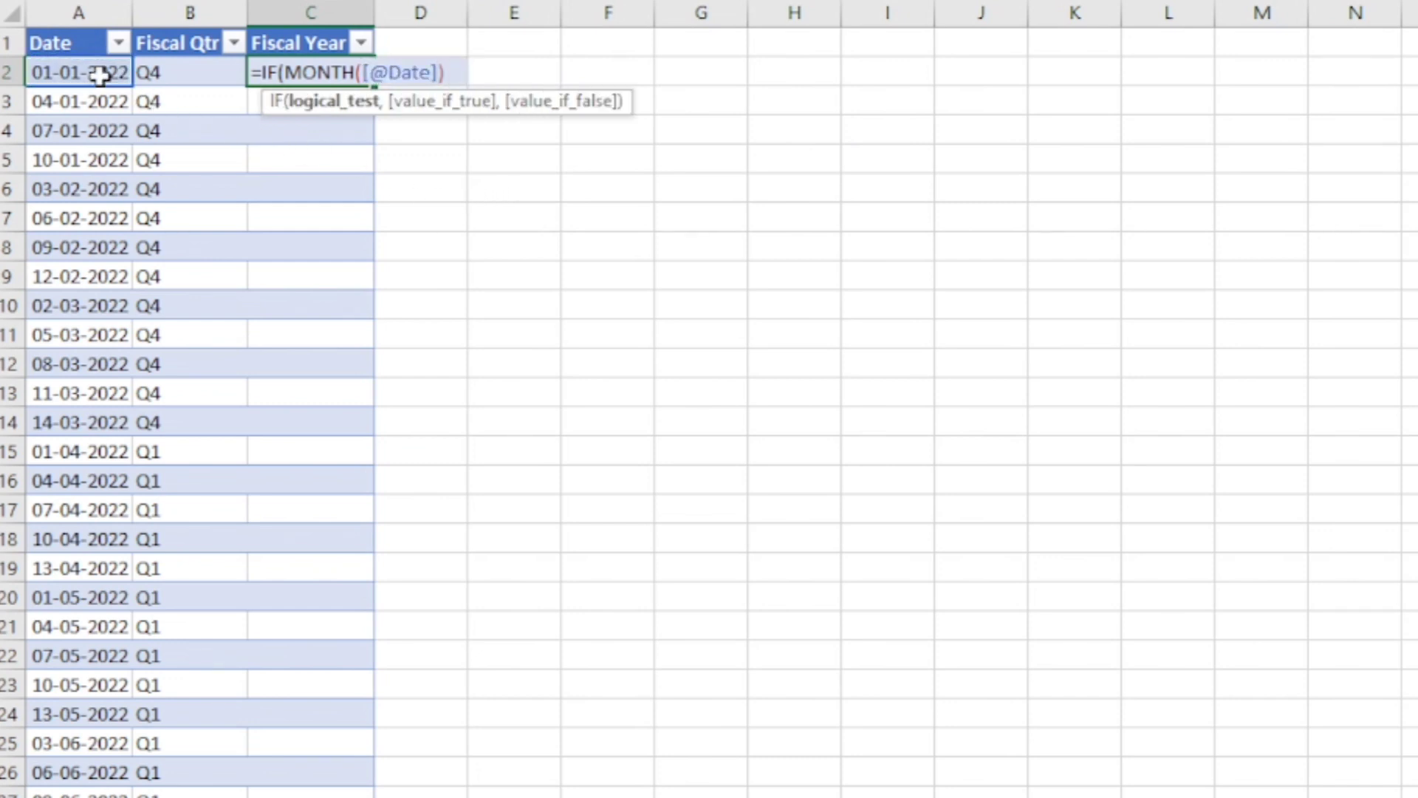
type("<")
type("10")
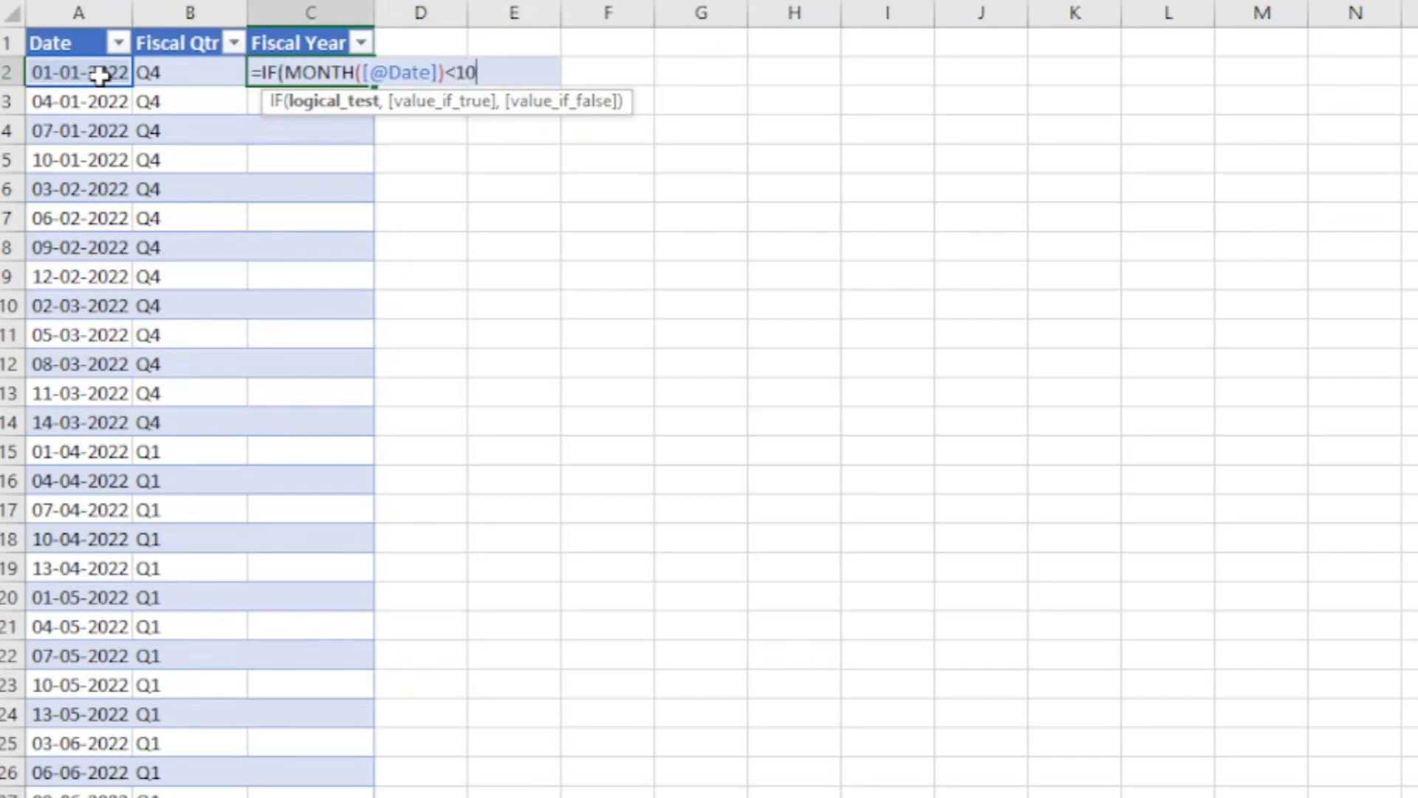
type(",")
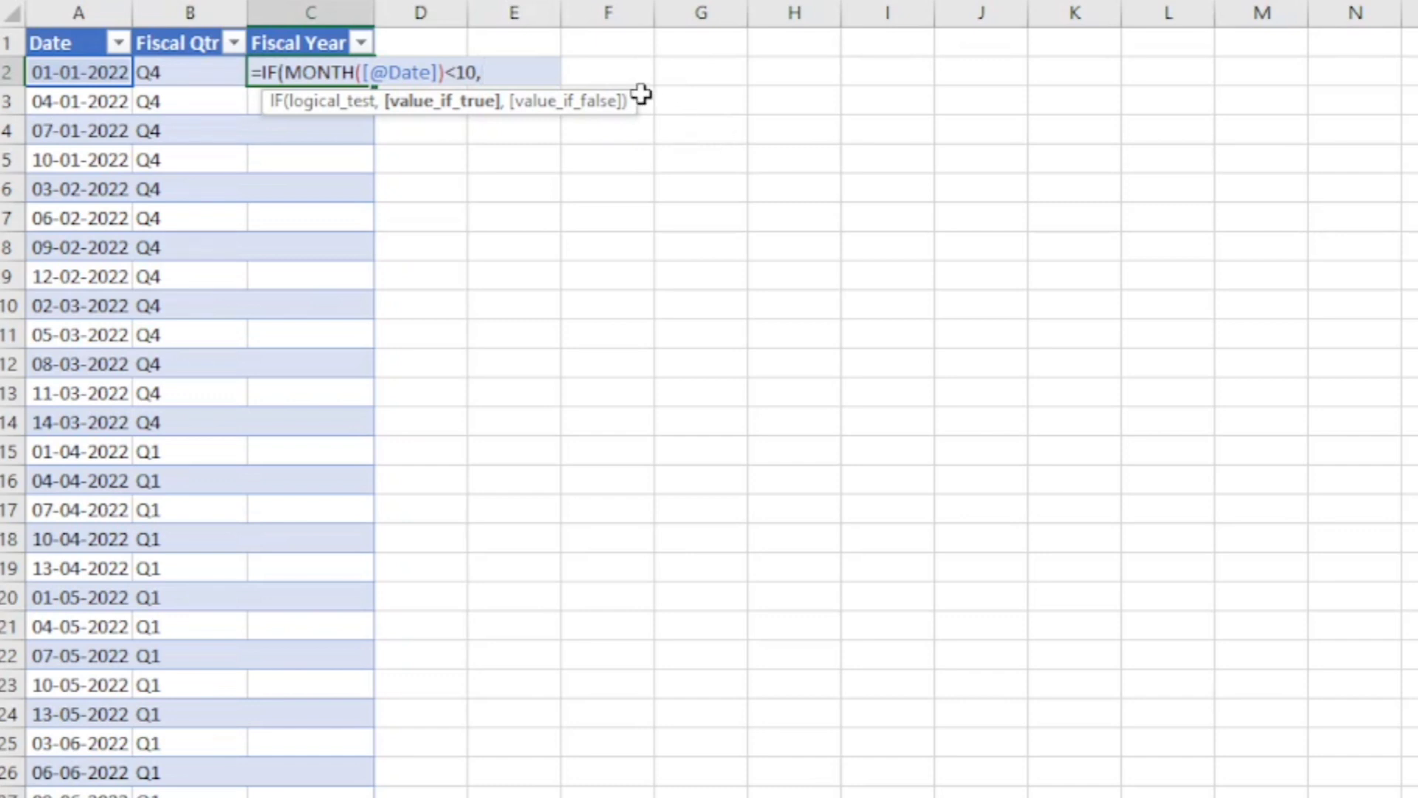
left_click(94, 68)
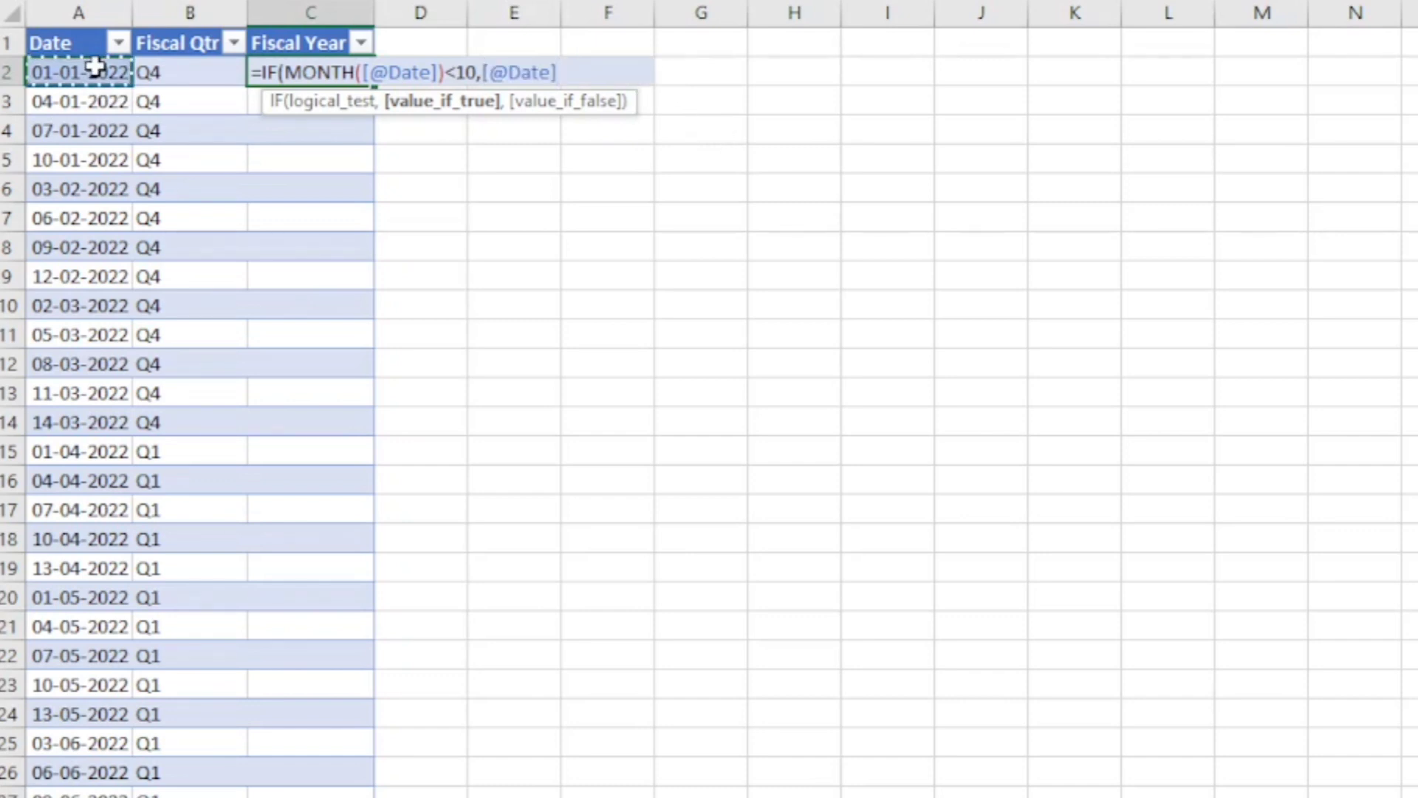
key("BackSpace")
key("BackSpace")
key("BackSpace")
key("BackSpace")
key("BackSpace")
key("BackSpace")
key("BackSpace")
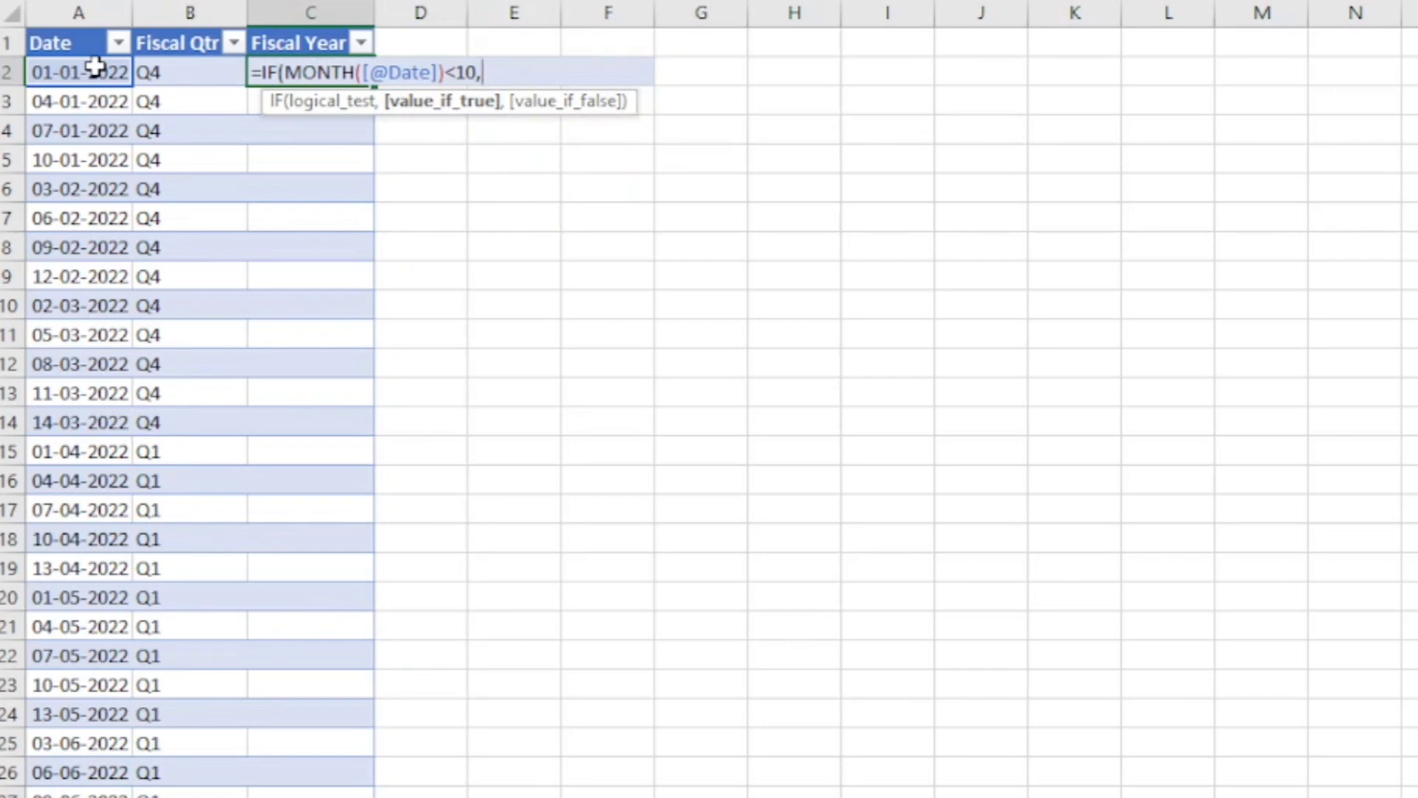
type("year")
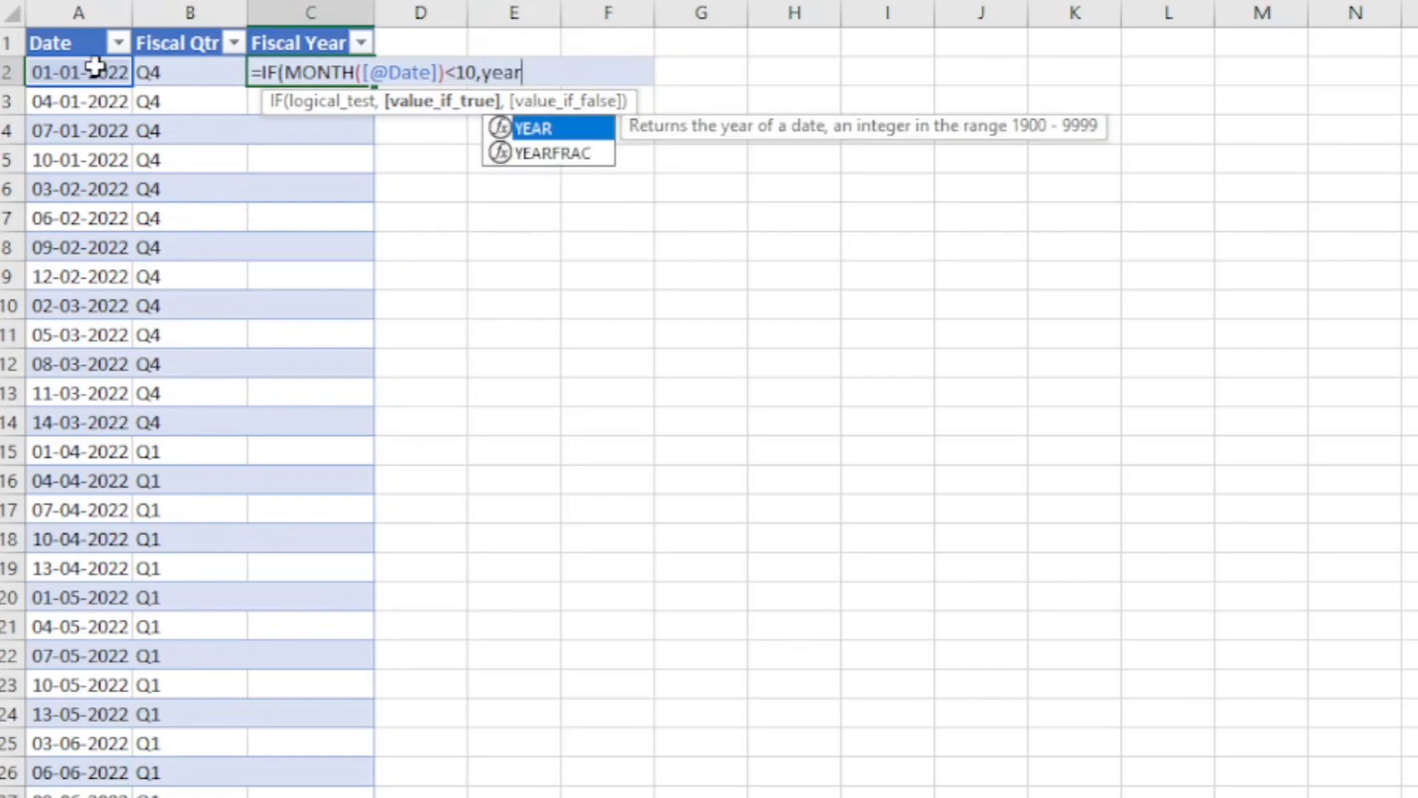
type("(")
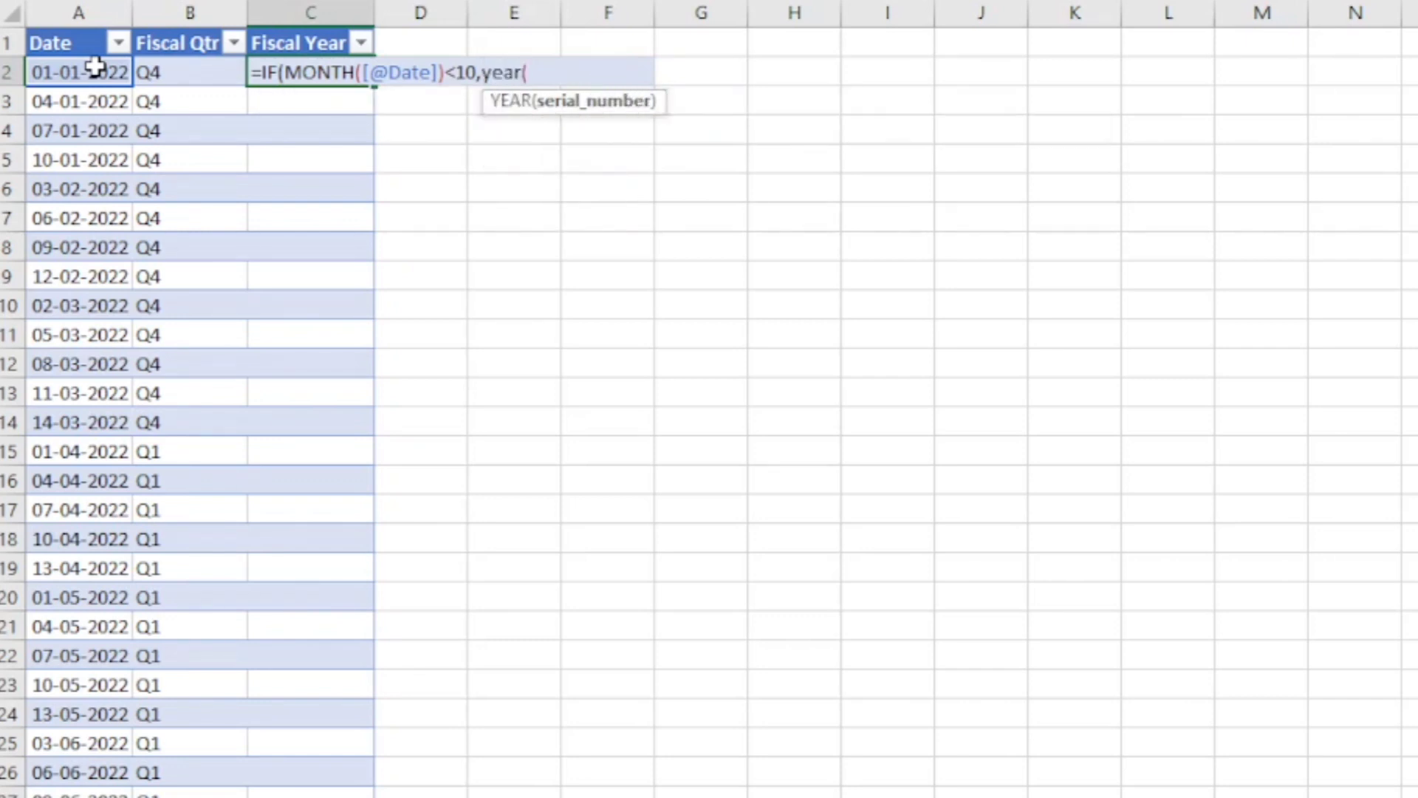
left_click(96, 68)
type(")")
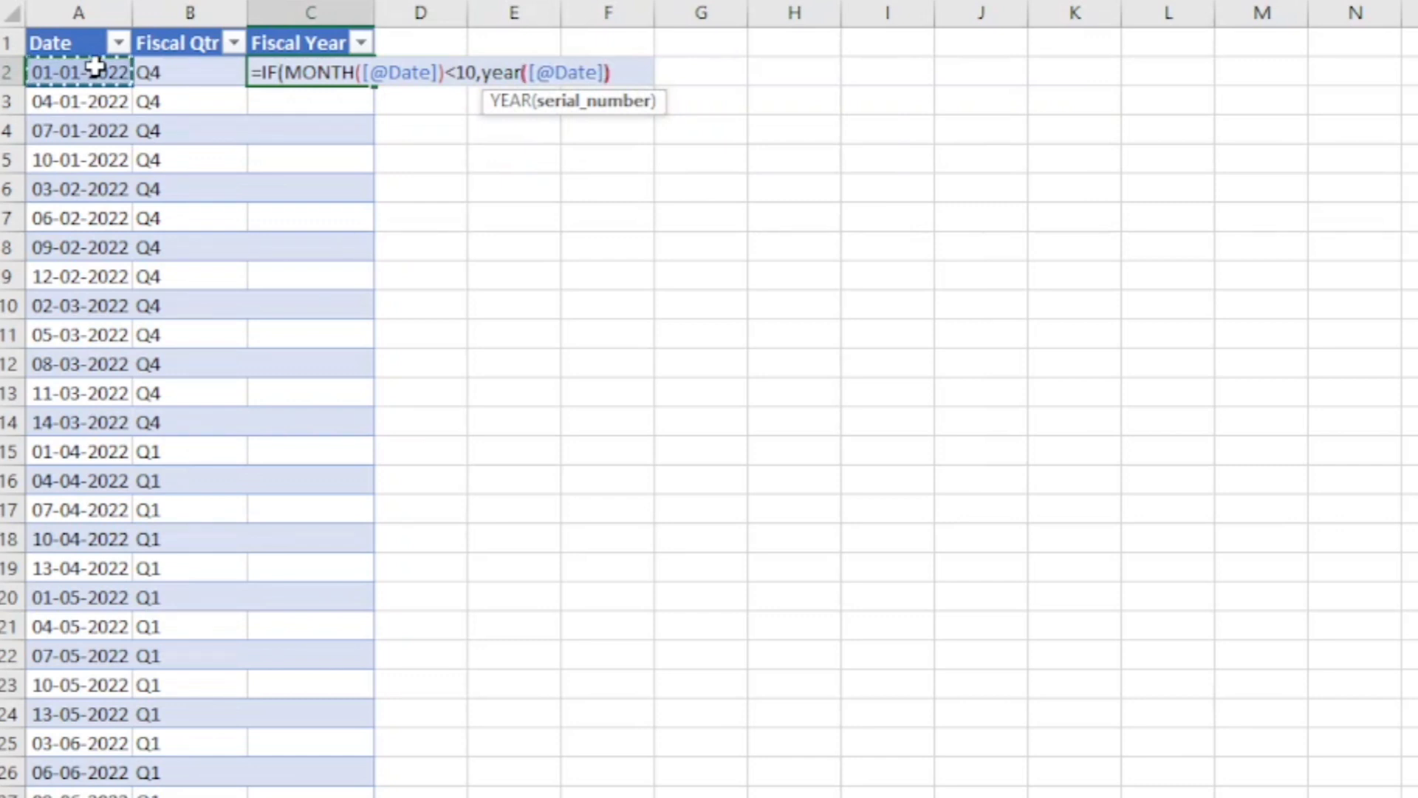
type(",")
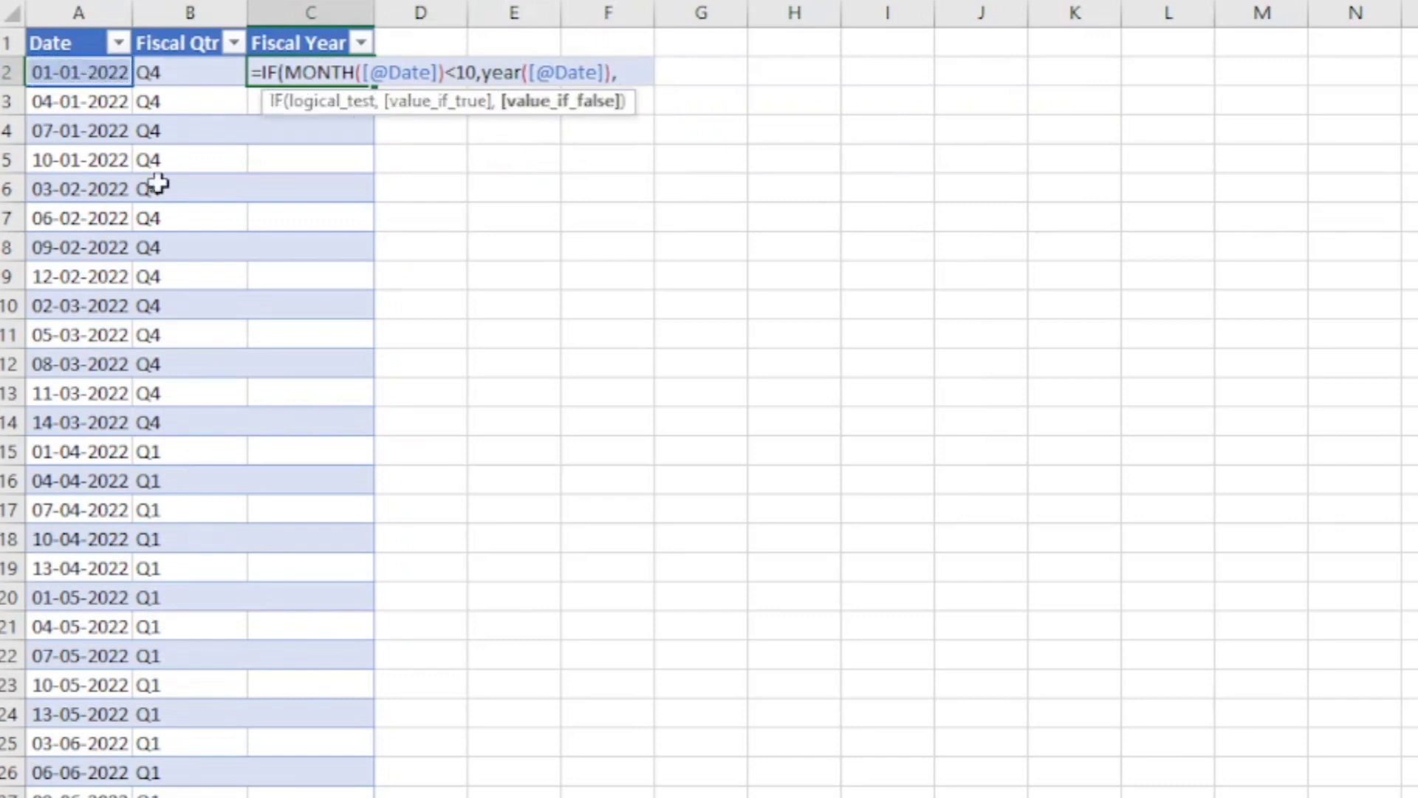
left_click(94, 74)
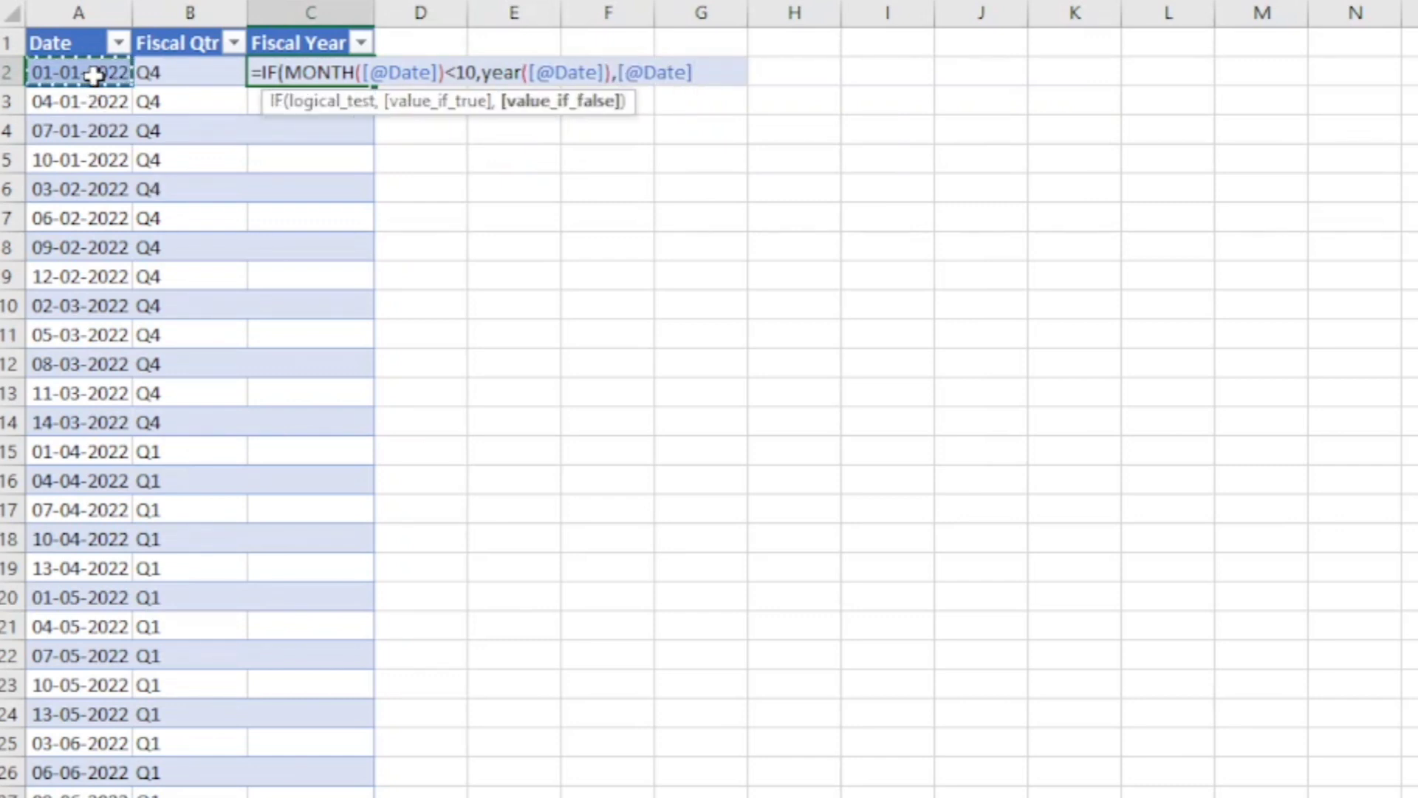
key("BackSpace")
key("BackSpace")
key("BackSpace")
key("BackSpace")
key("BackSpace")
key("BackSpace")
key("BackSpace")
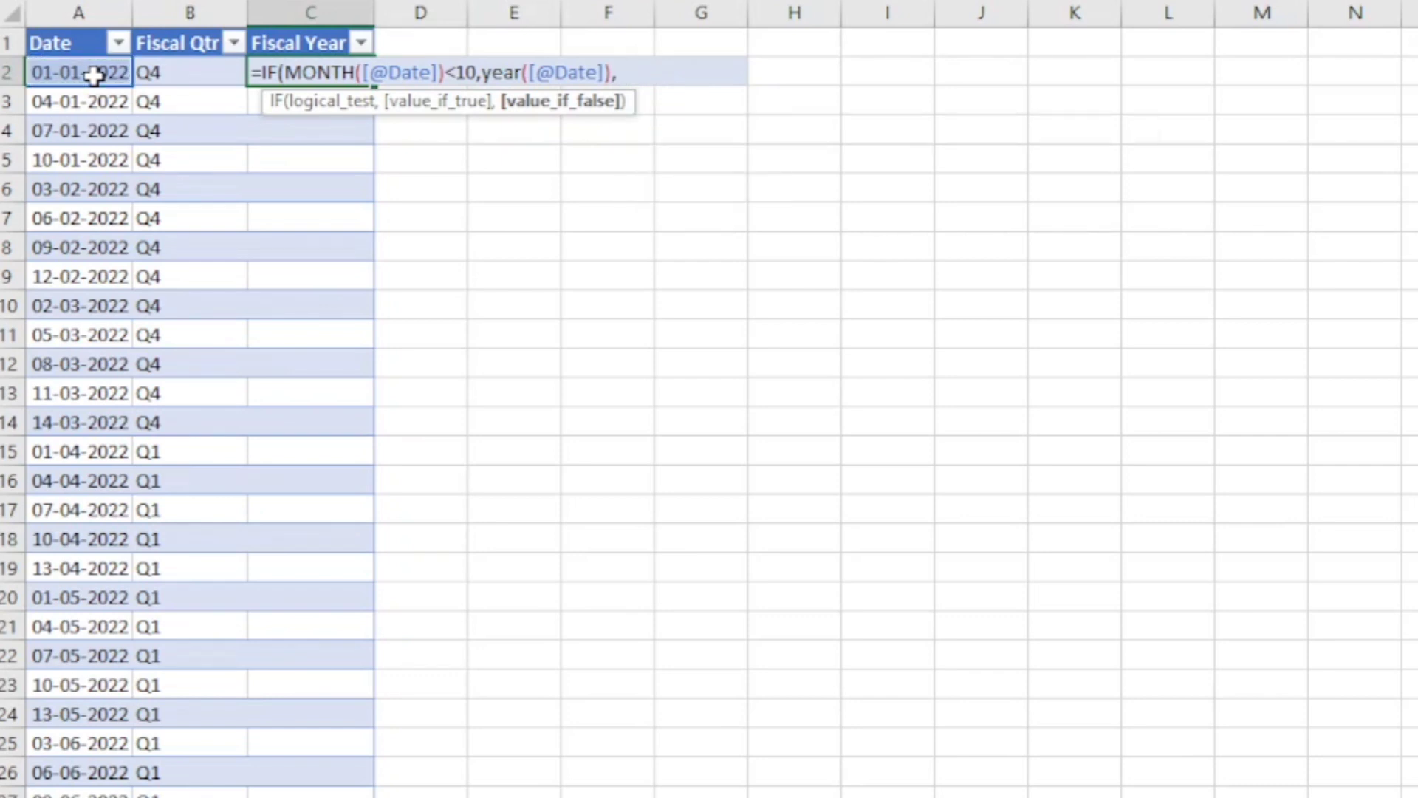
key("BackSpace")
type(",year")
key("Tab")
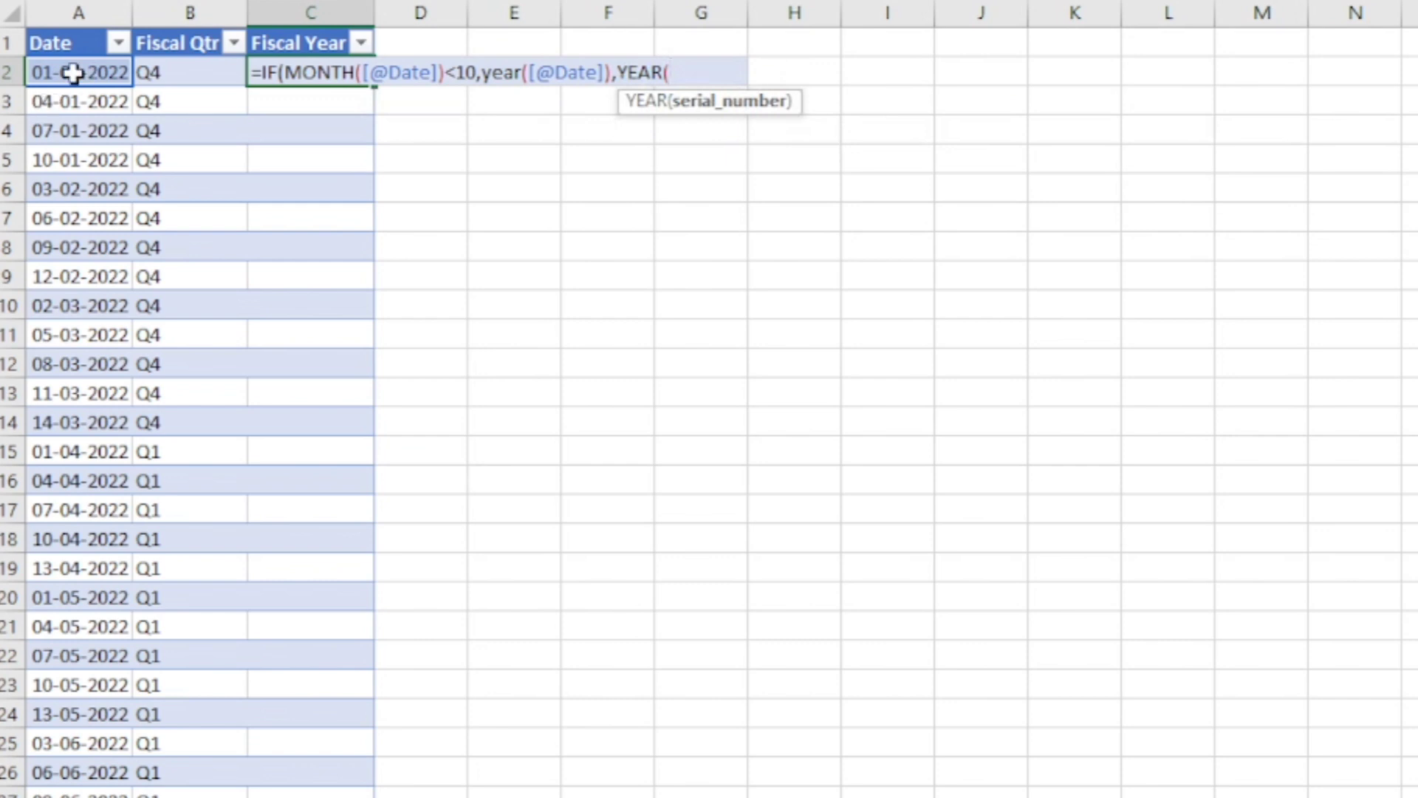
left_click(73, 73)
type(")")
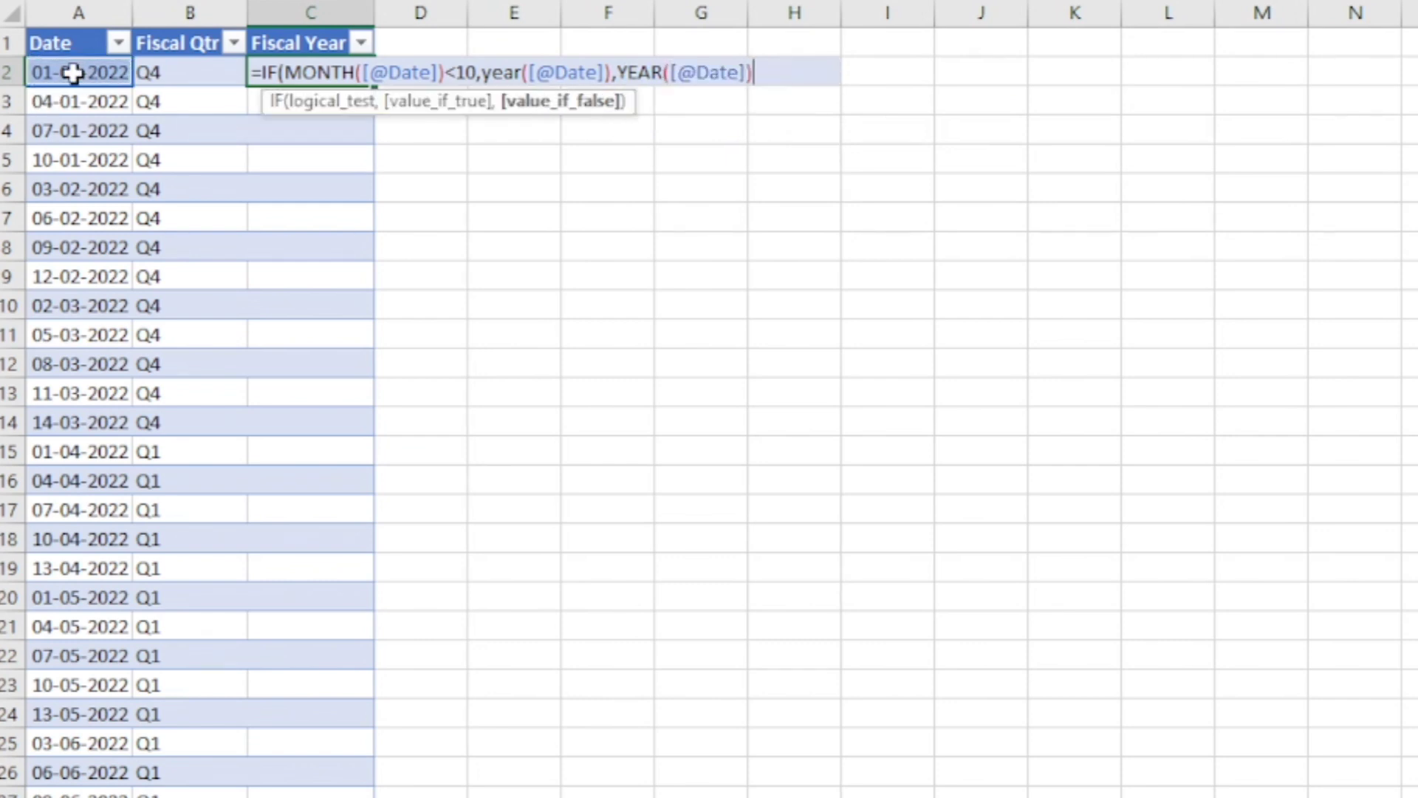
type("+1)")
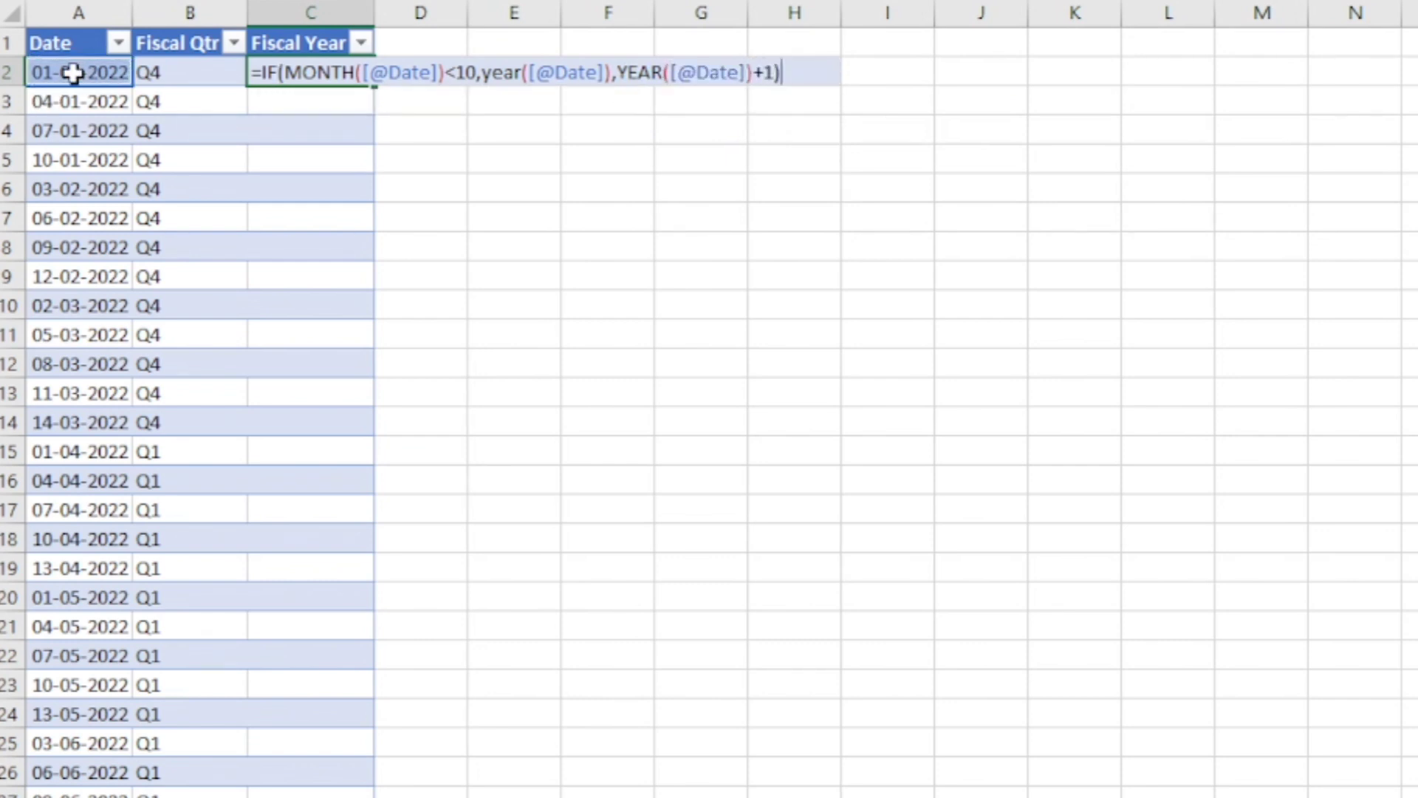
key("Return")
Review the Fiscal Qtr and Fiscal Year values against the dates through the whole table, down to row 59.
scroll(164, 466, "down", 8)
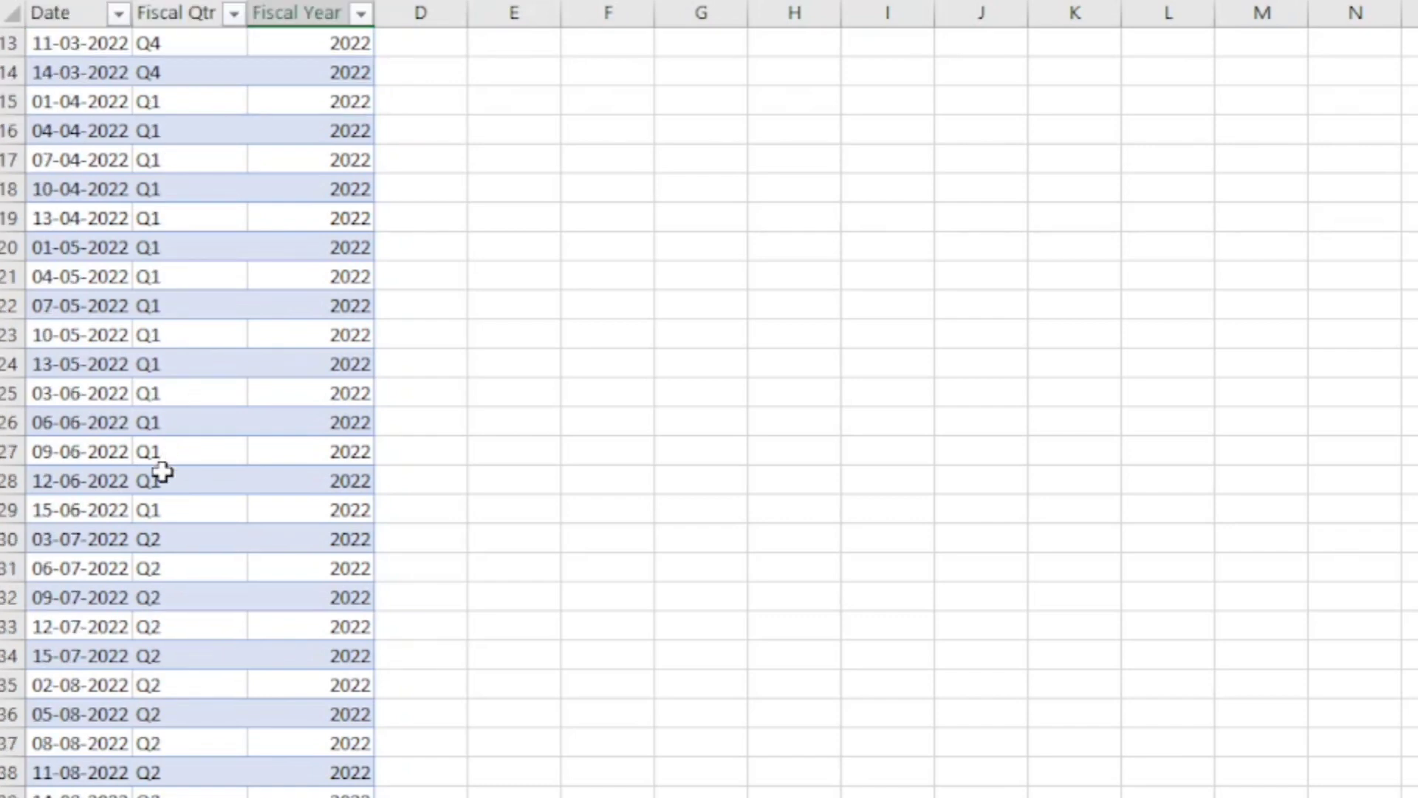
scroll(164, 473, "down", 6)
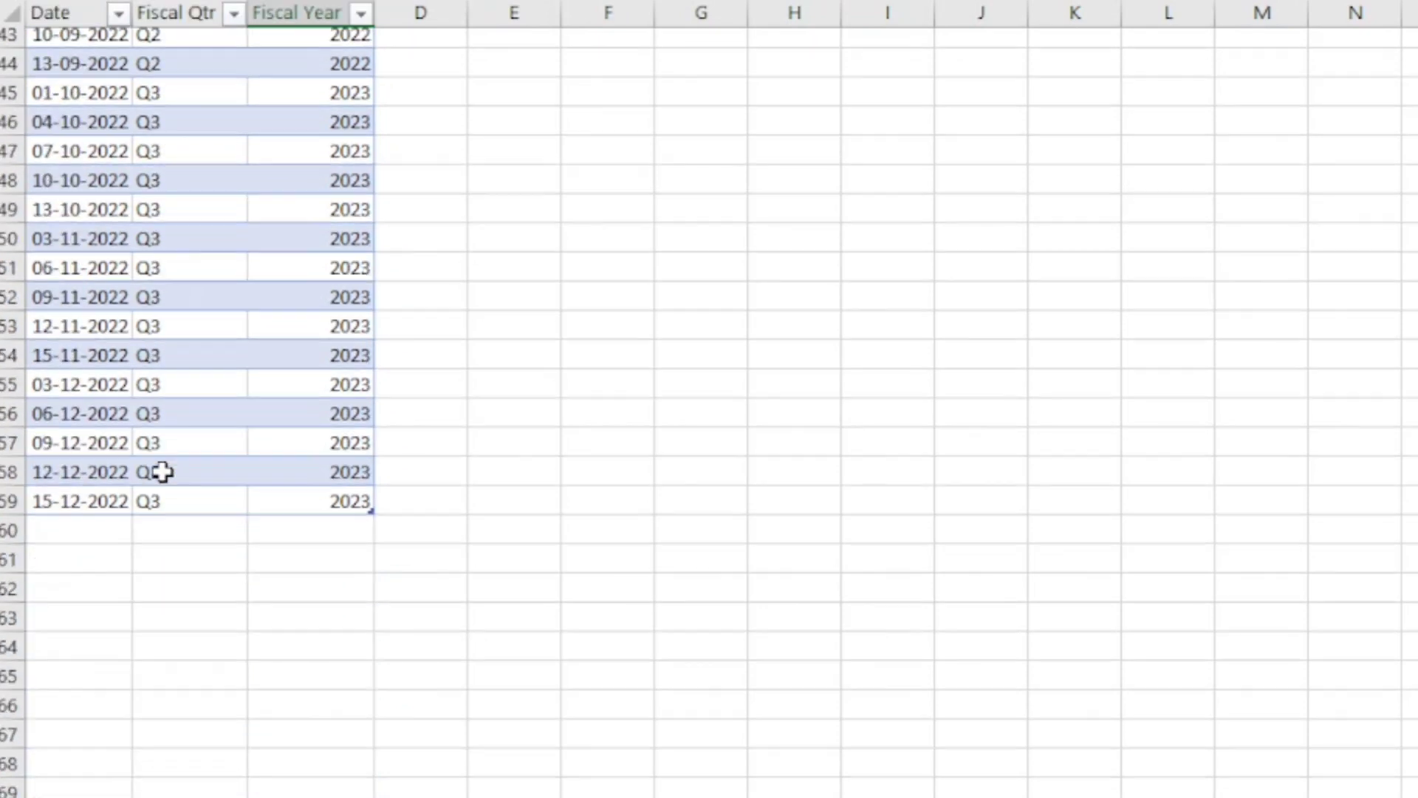
left_click(179, 509)
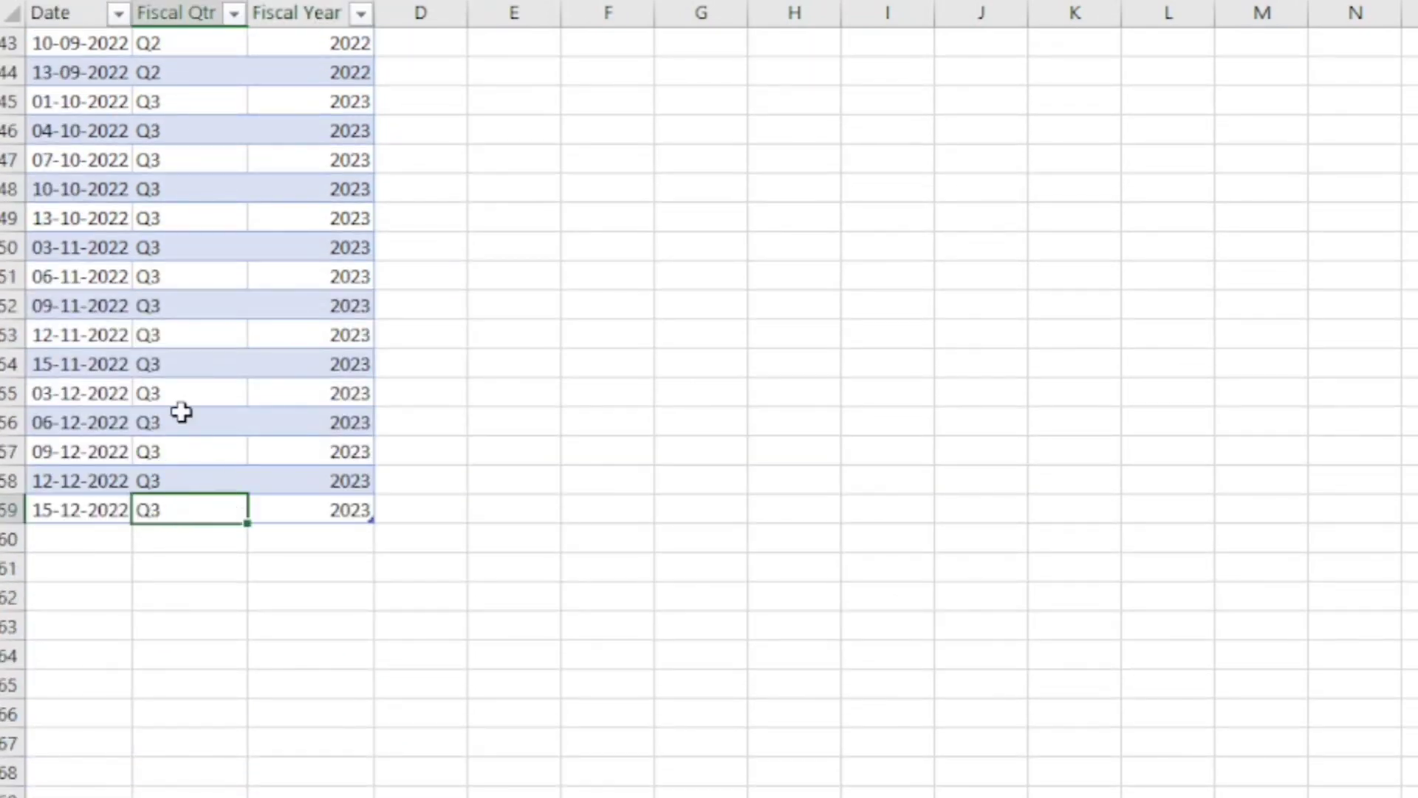
scroll(184, 406, "up", 4)
scroll(186, 413, "down", 5)
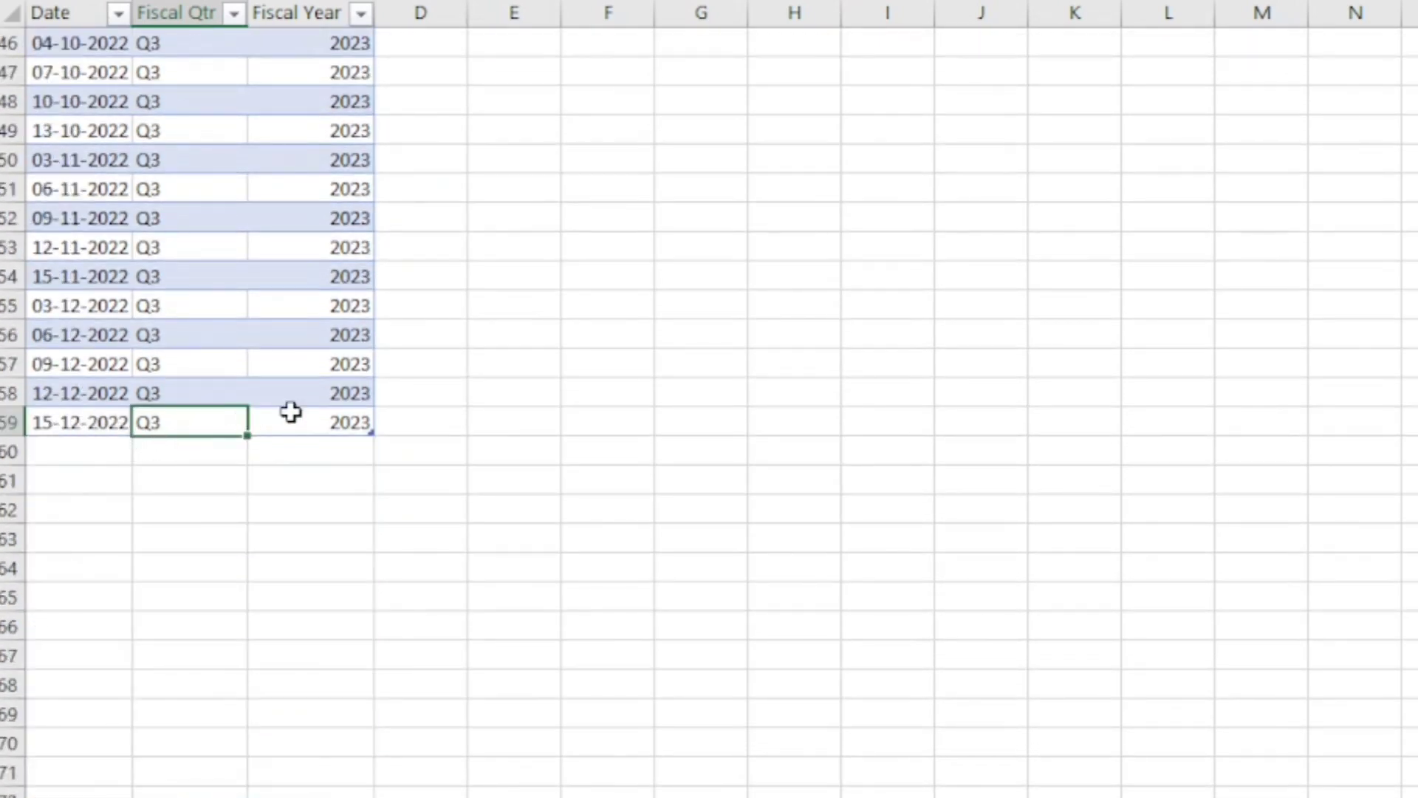
scroll(225, 428, "up", 15)
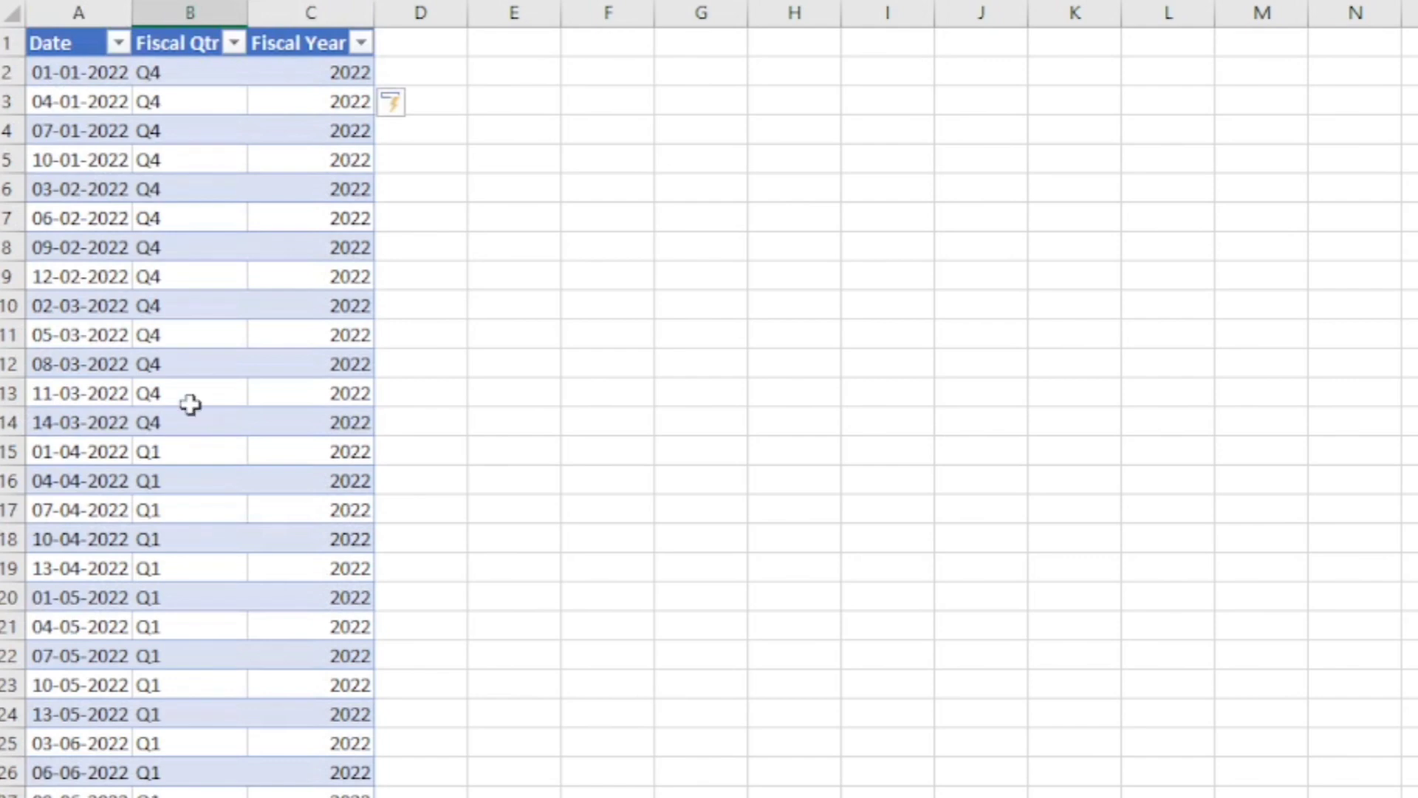
scroll(197, 320, "down", 5)
scroll(221, 392, "down", 5)
scroll(224, 392, "down", 4)
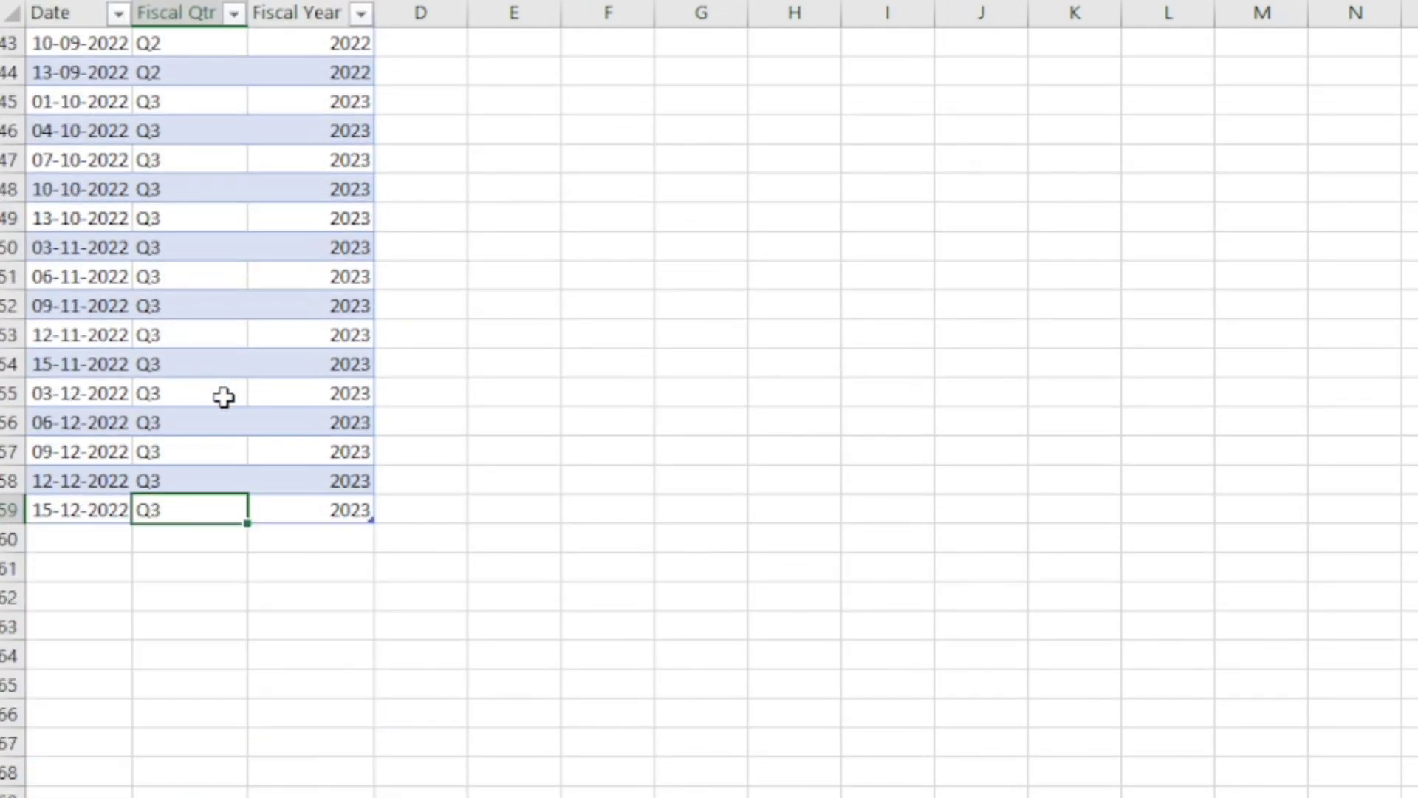
scroll(224, 396, "up", 14)
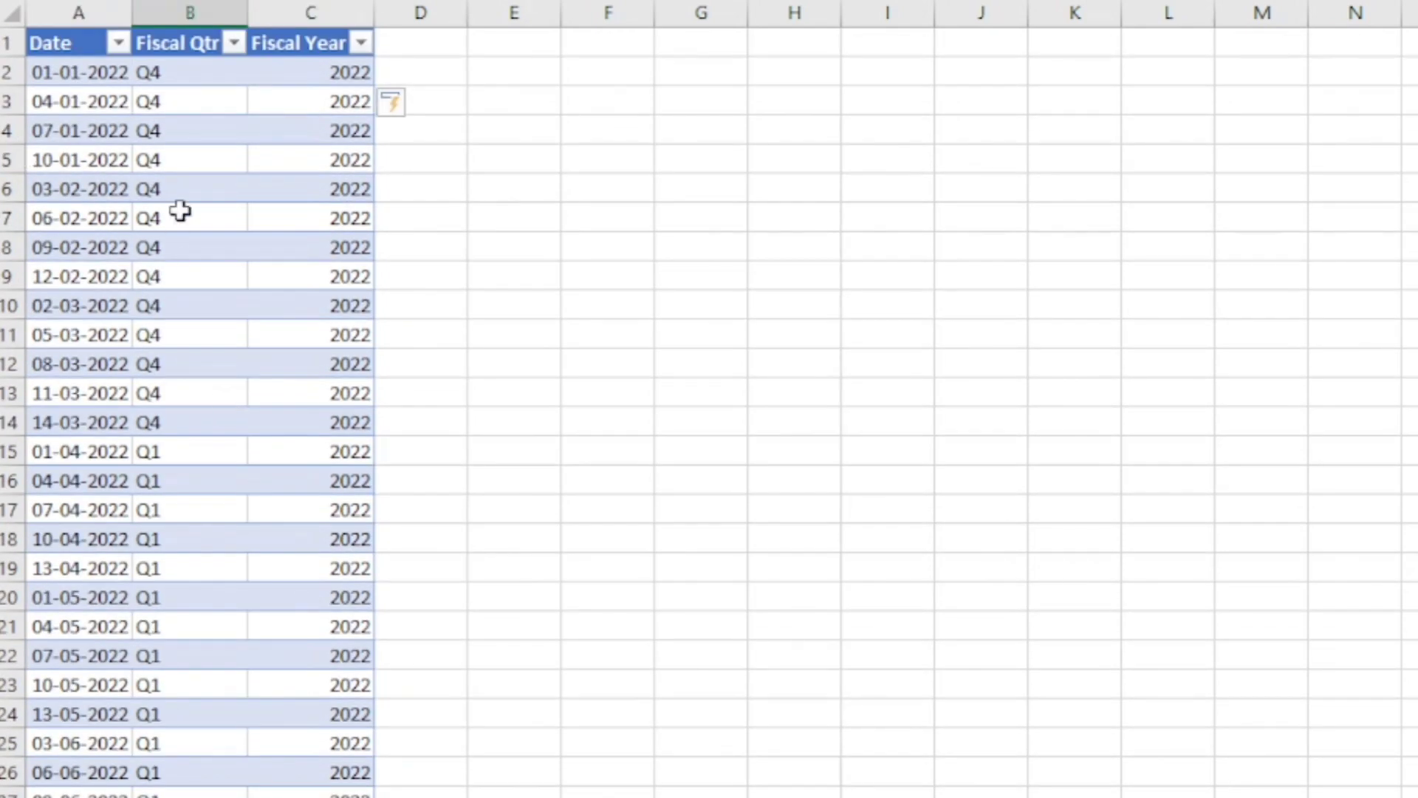